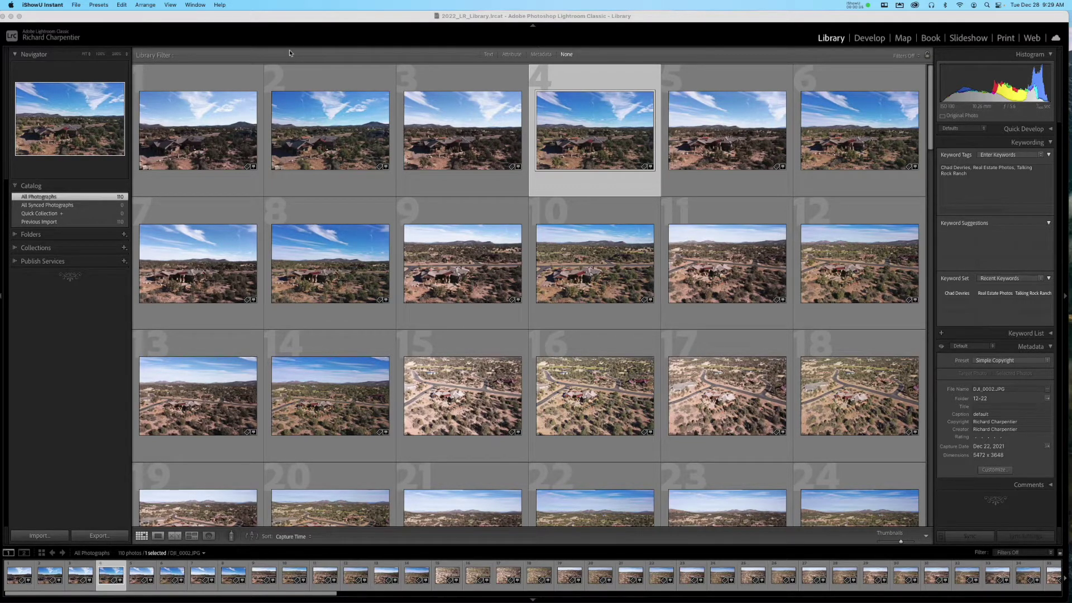
Select the third photo, DJI_0002.DNG, in the Library grid and shift the application window slightly
{"action": "left_click", "coordinate": [445, 129]}
{"action": "left_click", "coordinate": [453, 128]}
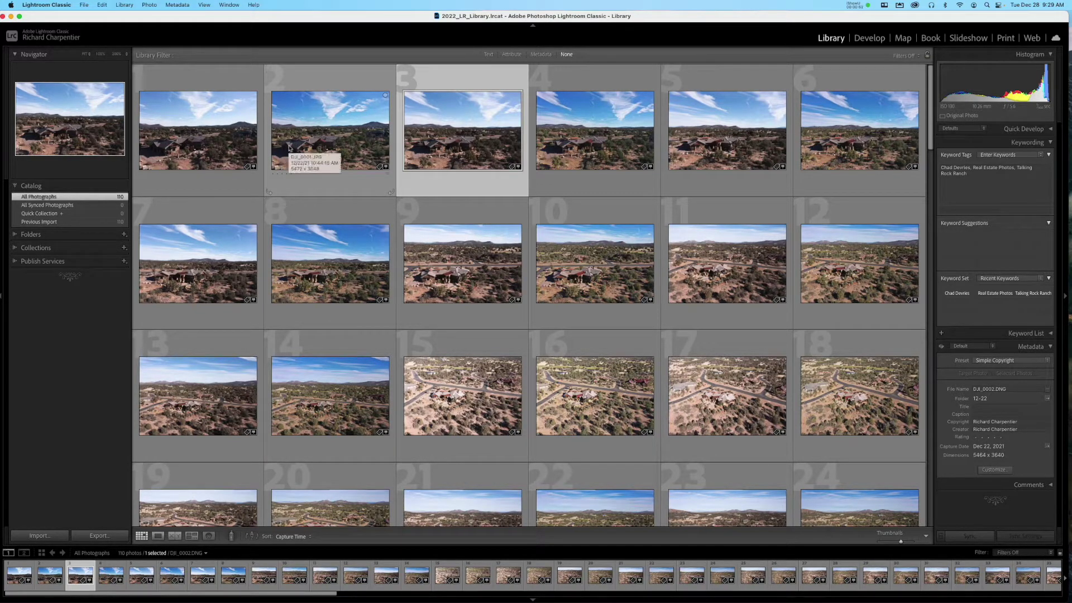
{"action": "left_click", "coordinate": [294, 39]}
{"action": "left_click_drag", "start_coordinate": [305, 15], "coordinate": [308, 16]}
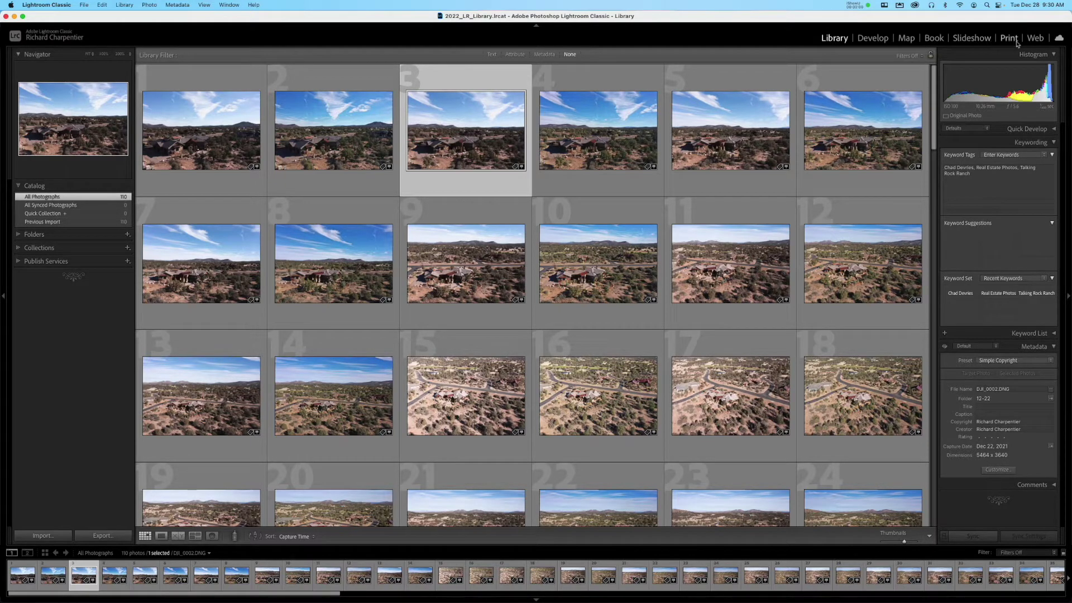
Examine where the drone photos were taken in the Map module and return to the Library module
{"action": "left_click", "coordinate": [184, 43]}
{"action": "left_click", "coordinate": [796, 36]}
{"action": "left_click", "coordinate": [907, 38]}
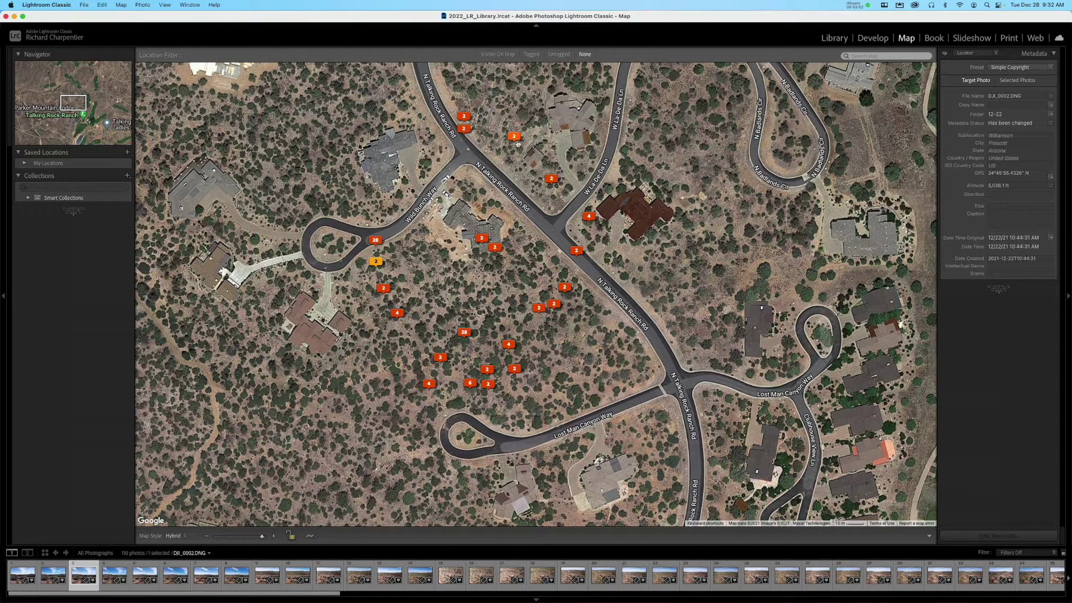
{"action": "mouse_move", "coordinate": [517, 144]}
{"action": "mouse_move", "coordinate": [463, 120]}
{"action": "left_click", "coordinate": [832, 39]}
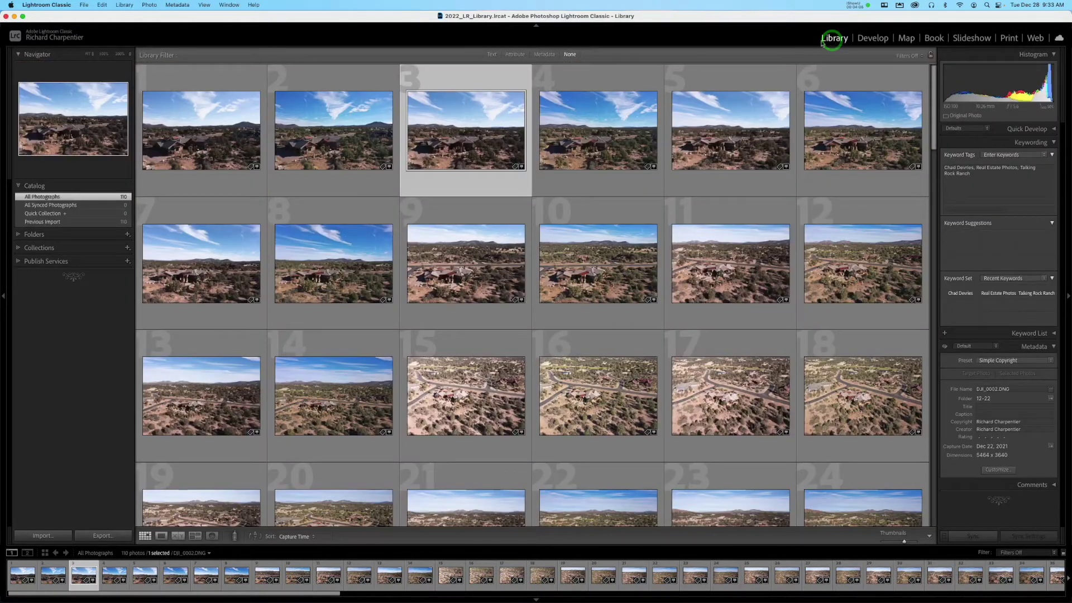
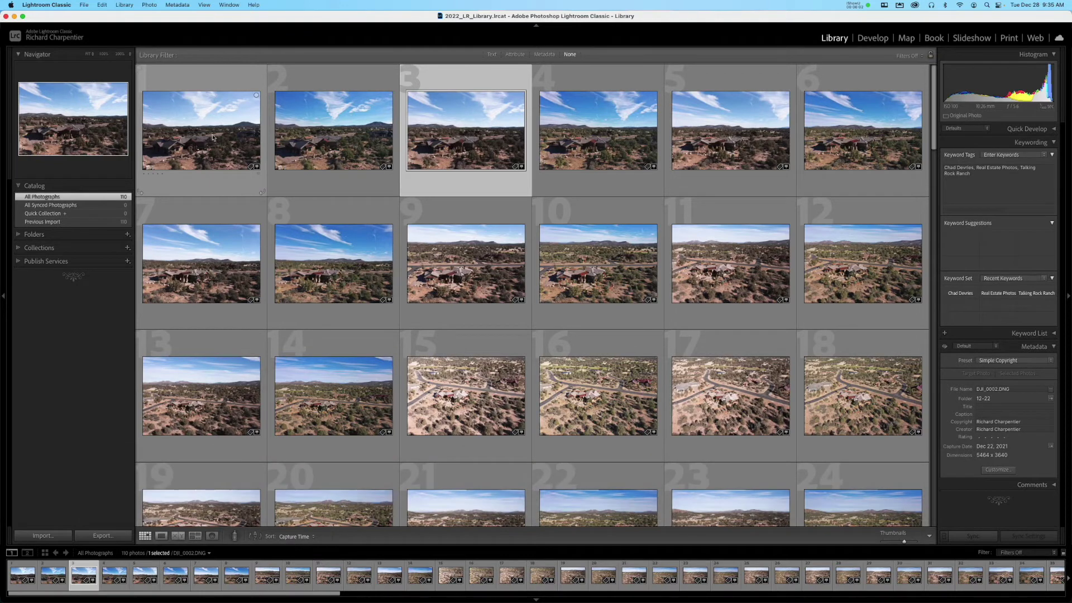
View DJI_0001.DNG and its JPG version enlarged in Loupe view, and return to the grid
{"action": "double_click", "coordinate": [217, 138]}
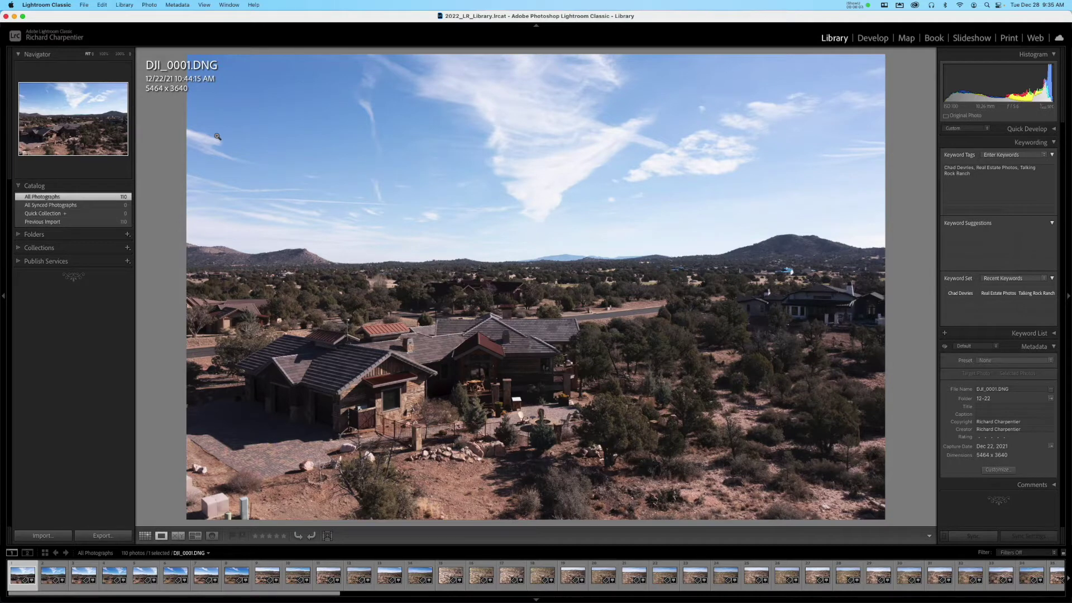
{"action": "key", "text": "Right"}
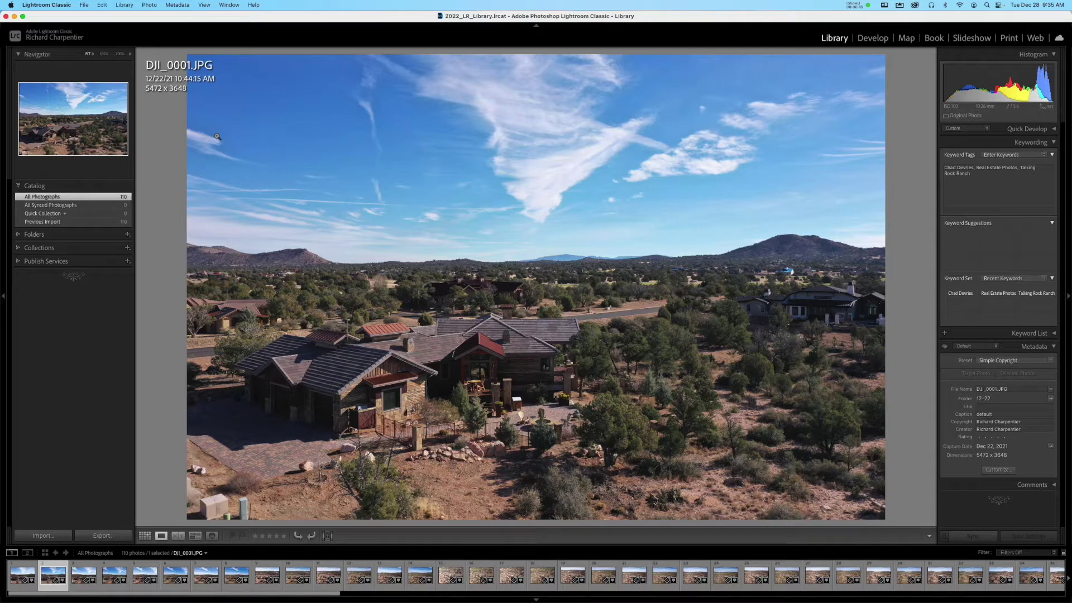
{"action": "key", "text": "Left"}
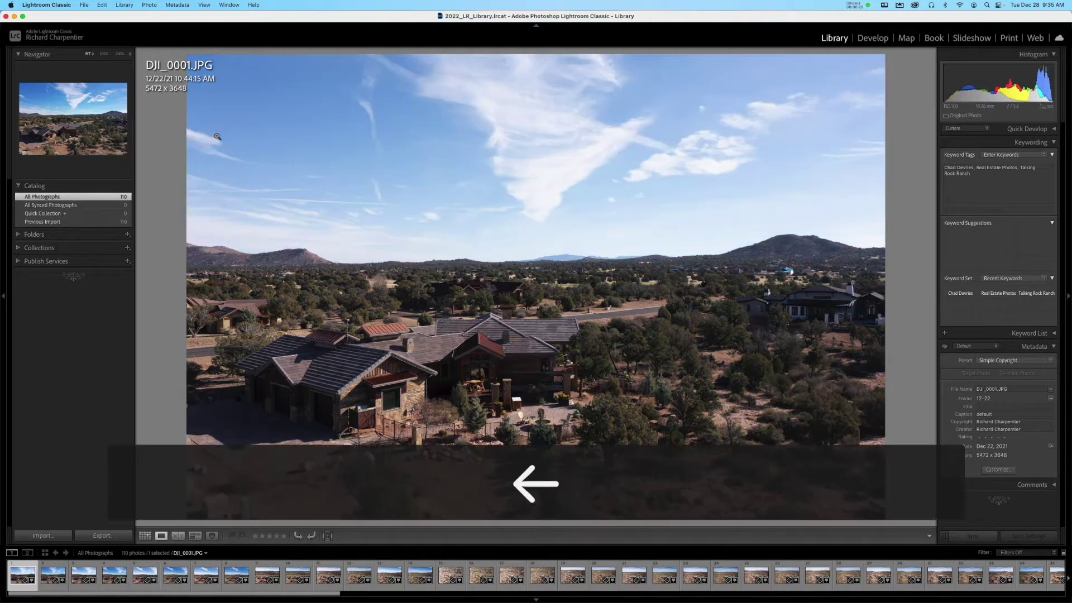
{"action": "key", "text": "g"}
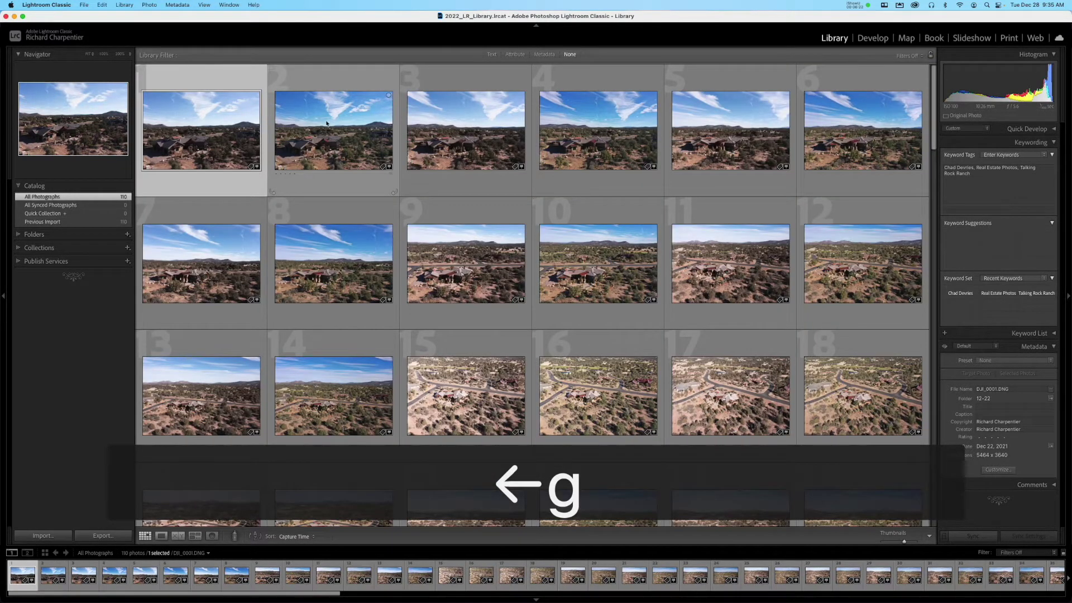
Compare DJI_0001.DNG with DJI_0001.JPG side by side in Compare view and return to the grid
{"action": "left_click", "coordinate": [326, 122], "text": "shift"}
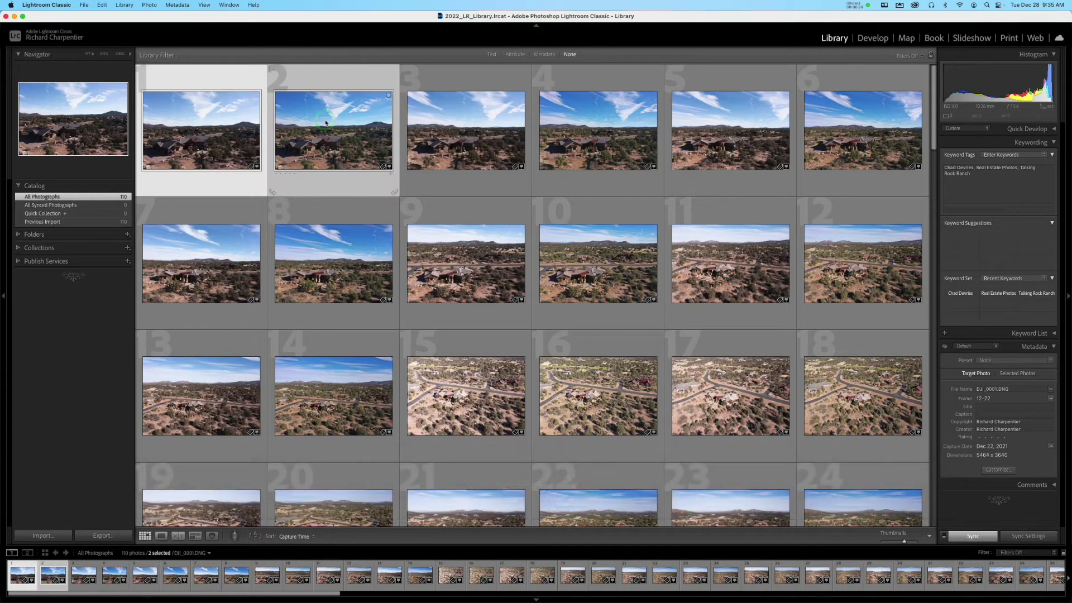
{"action": "left_click", "coordinate": [179, 536]}
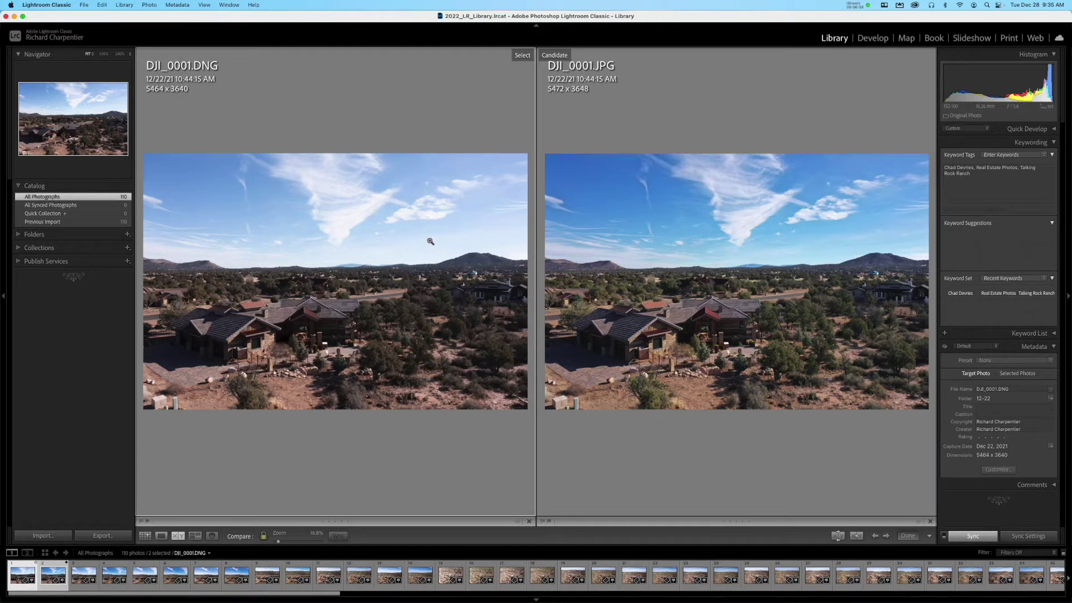
{"action": "key", "text": "g"}
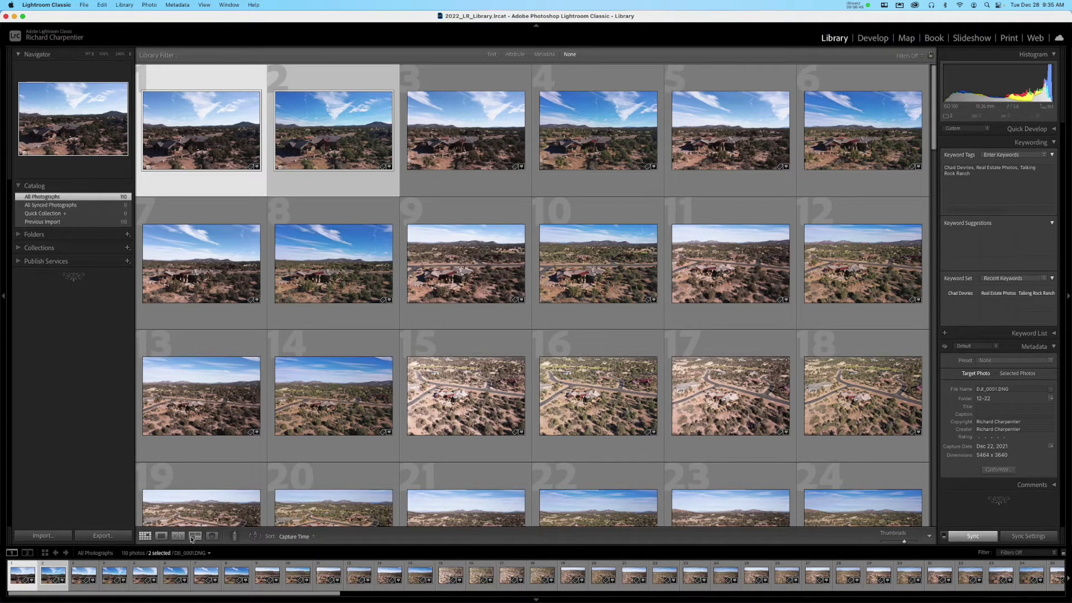
Examine the first three photos together in Survey view, and repeat the survey with the fourth photo added
{"action": "left_click", "coordinate": [454, 126], "text": "super"}
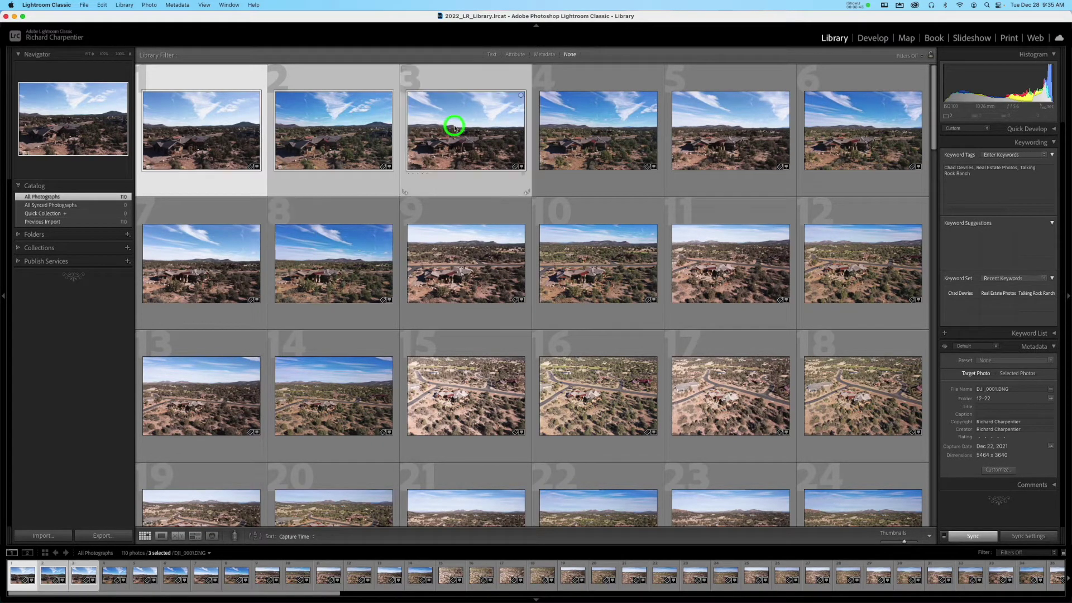
{"action": "left_click", "coordinate": [195, 536]}
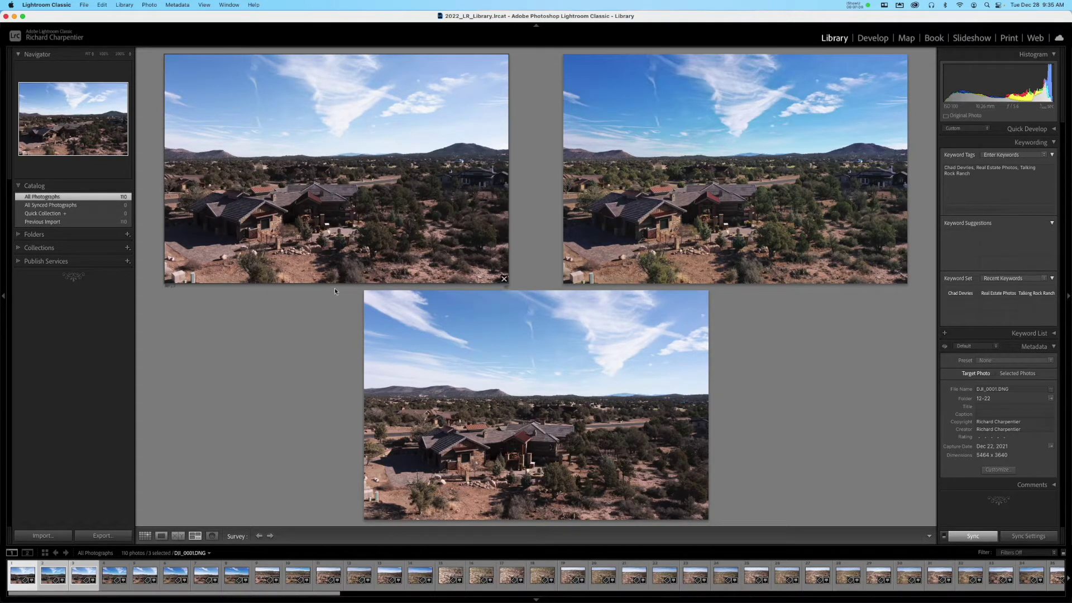
{"action": "key", "text": "g"}
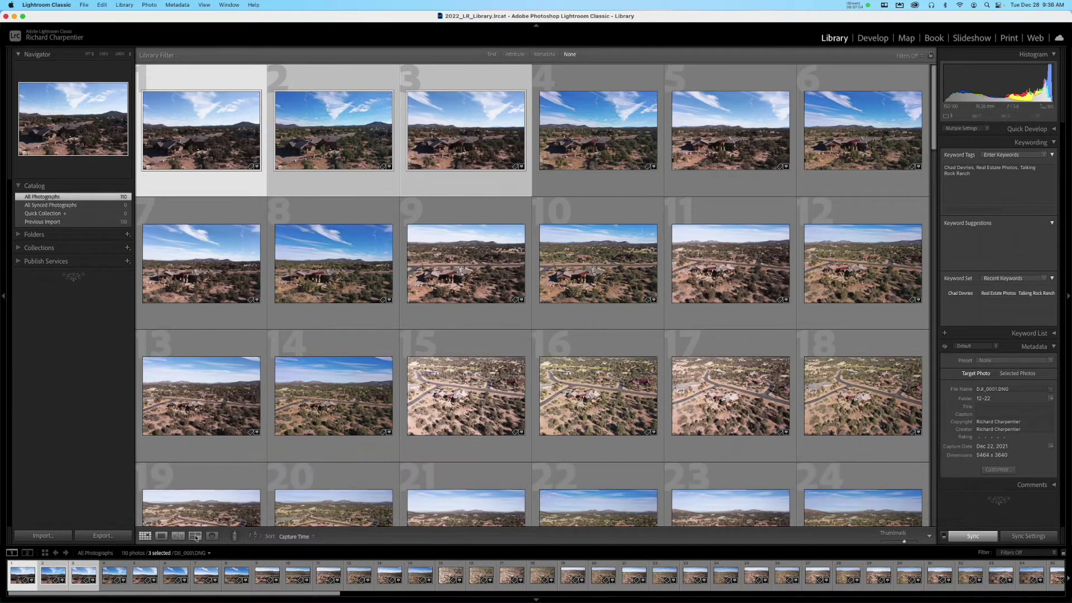
{"action": "left_click", "coordinate": [567, 137], "text": "shift"}
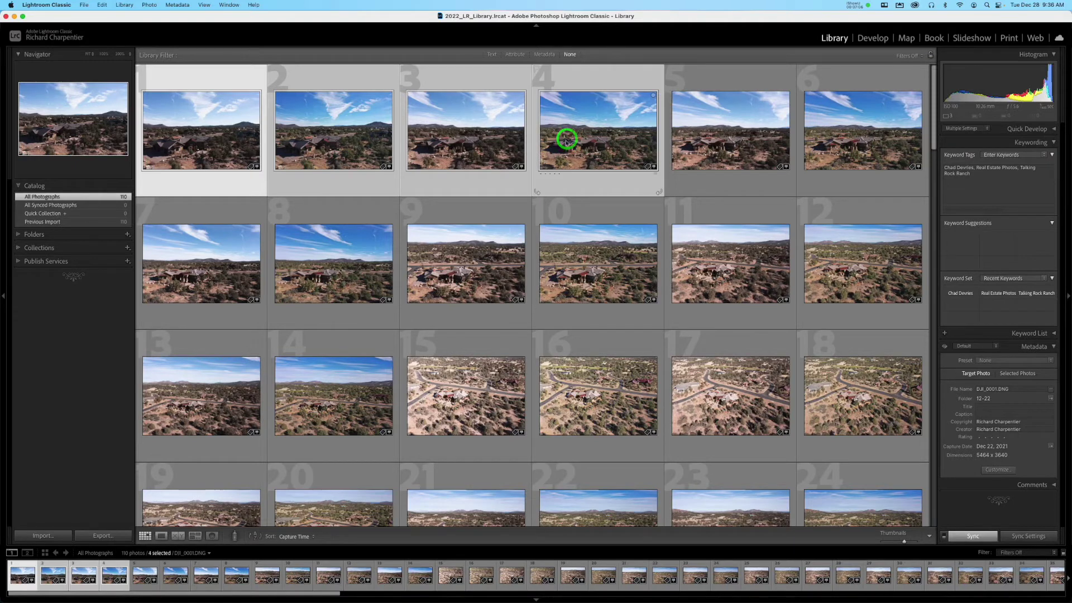
{"action": "left_click", "coordinate": [195, 536]}
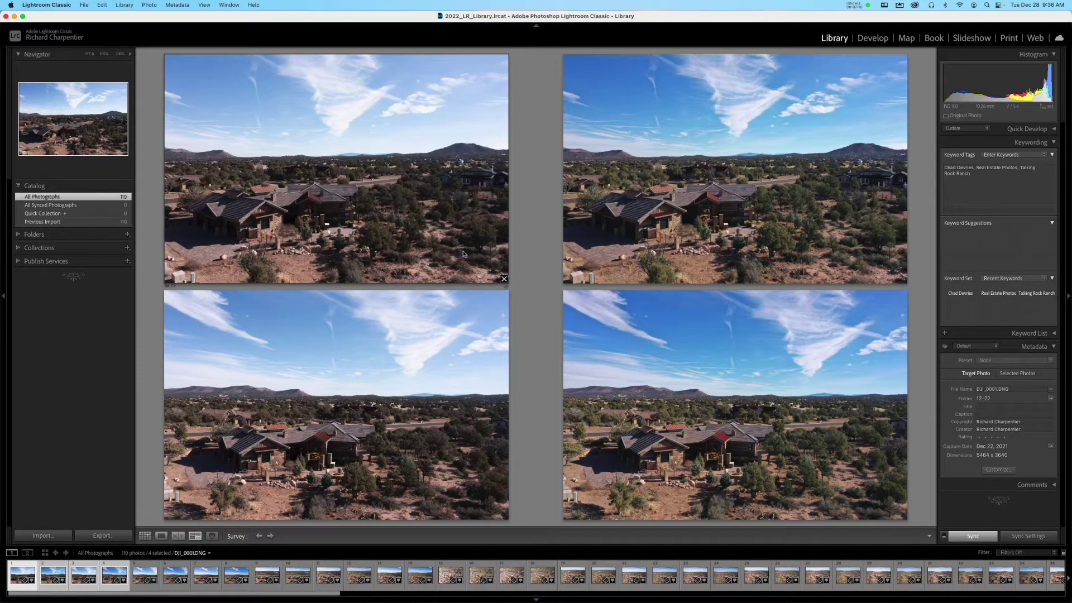
{"action": "key", "text": "g"}
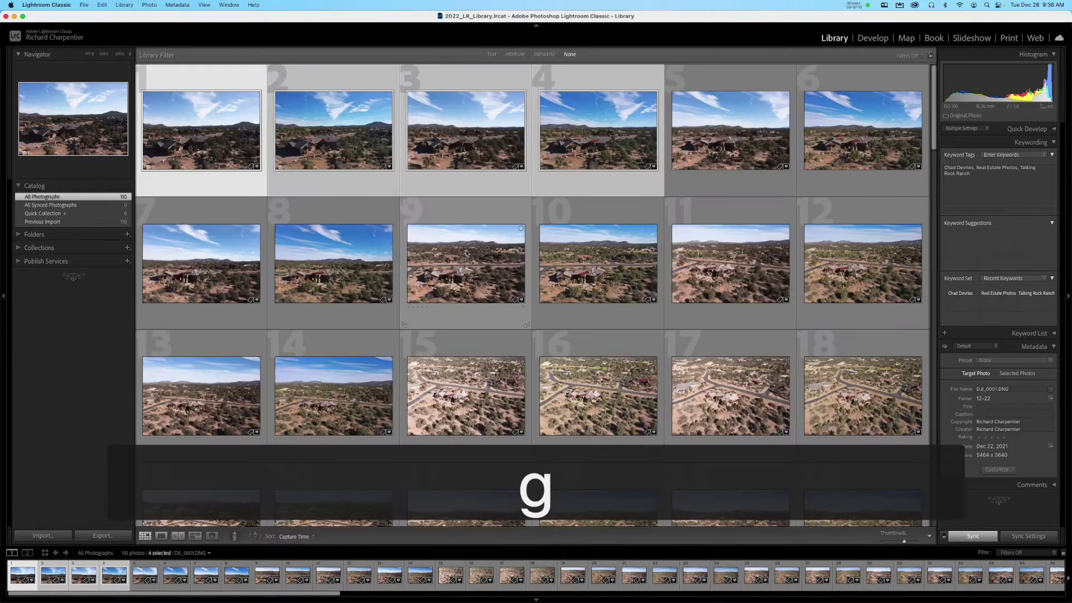
Select the fifth photo and inspect the grid's sort options, keeping the Capture Time order
{"action": "left_click", "coordinate": [713, 158]}
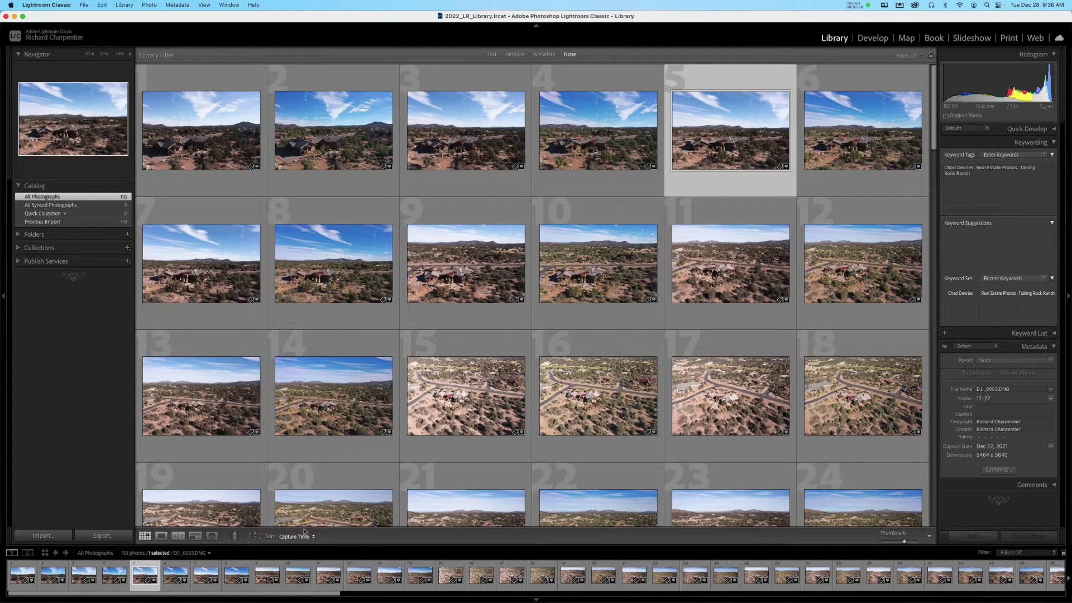
{"action": "left_click", "coordinate": [326, 537]}
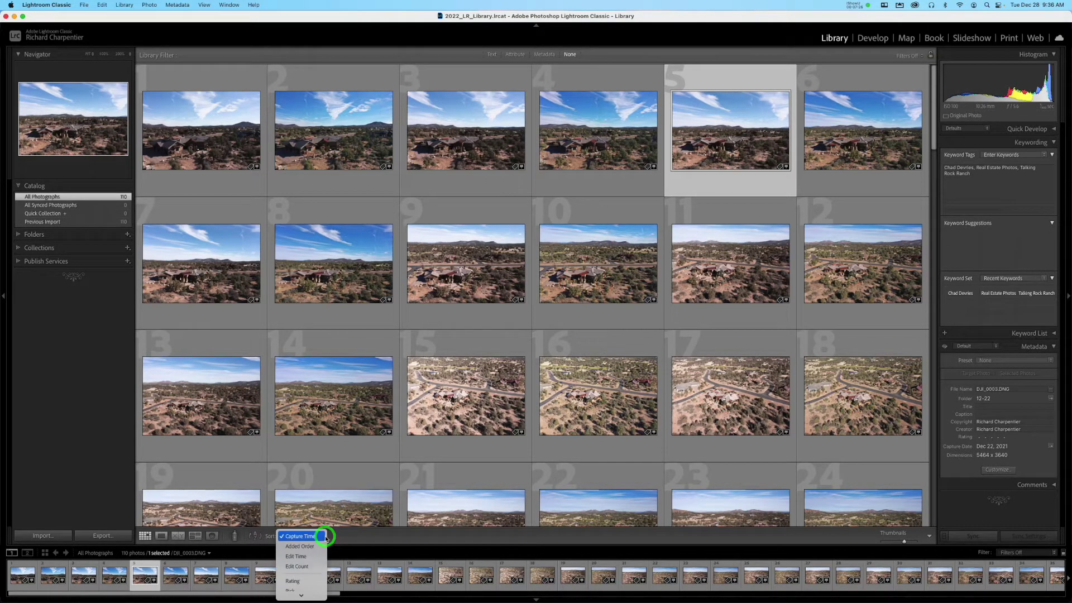
{"action": "left_click", "coordinate": [316, 537]}
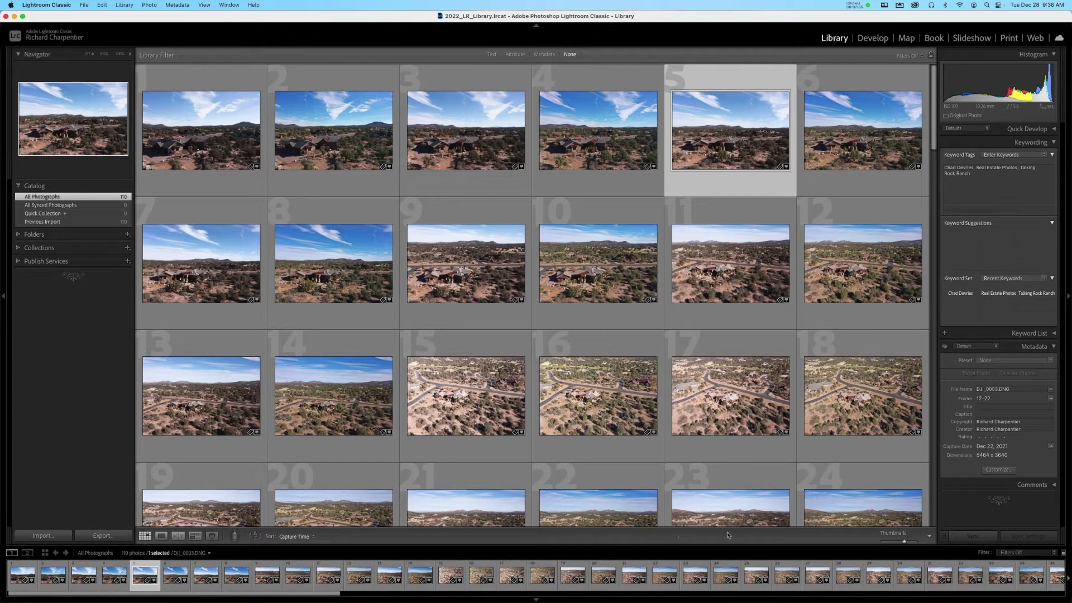
Enlarge the grid thumbnails so that five photos fit in each row
{"action": "left_click", "coordinate": [861, 534]}
{"action": "left_click", "coordinate": [905, 542]}
{"action": "left_click_drag", "start_coordinate": [905, 542], "coordinate": [908, 542]}
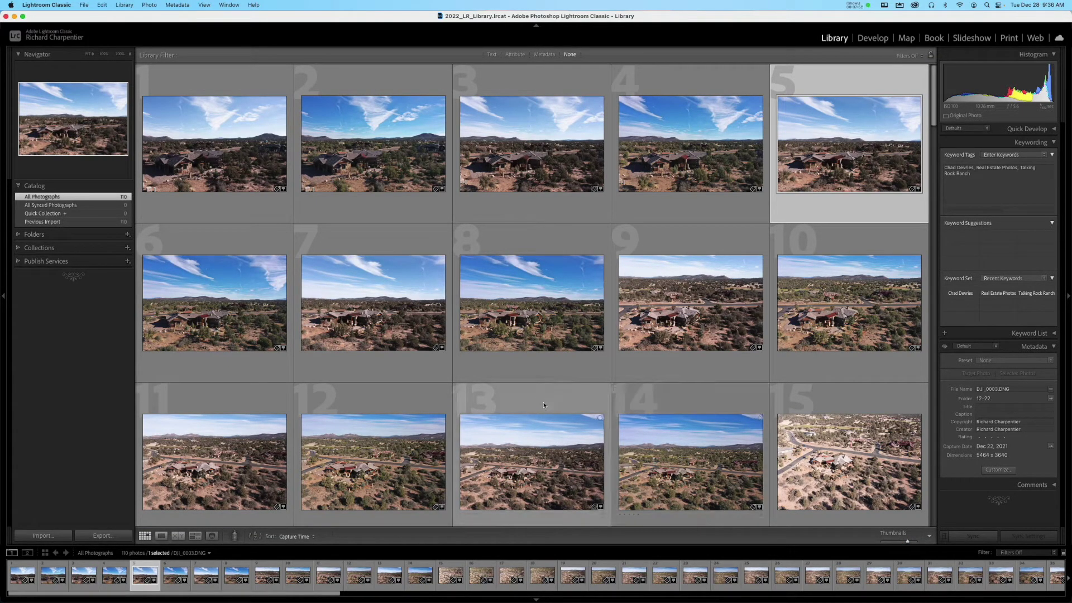
{"action": "key", "text": "g"}
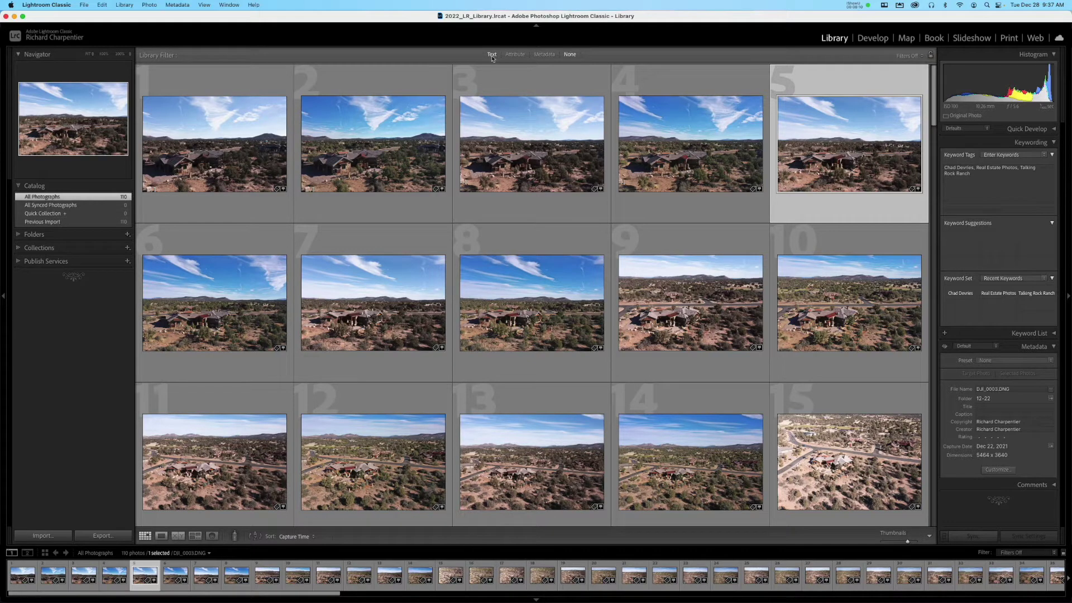
Inspect the Attribute and Metadata options of the Library Filter and set the filter back to None
{"action": "left_click", "coordinate": [521, 57]}
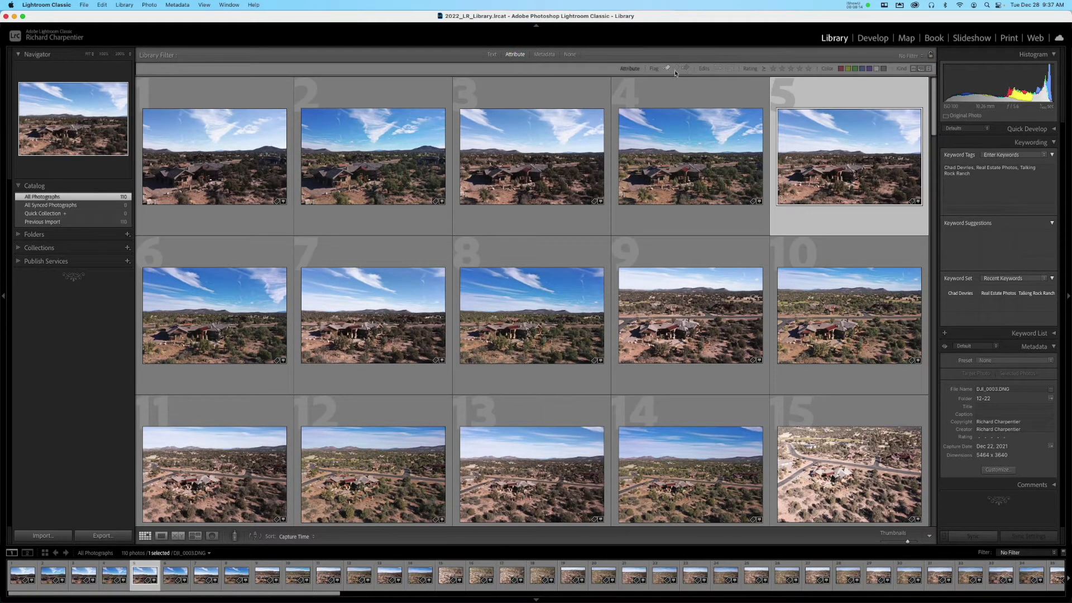
{"action": "left_click", "coordinate": [545, 55]}
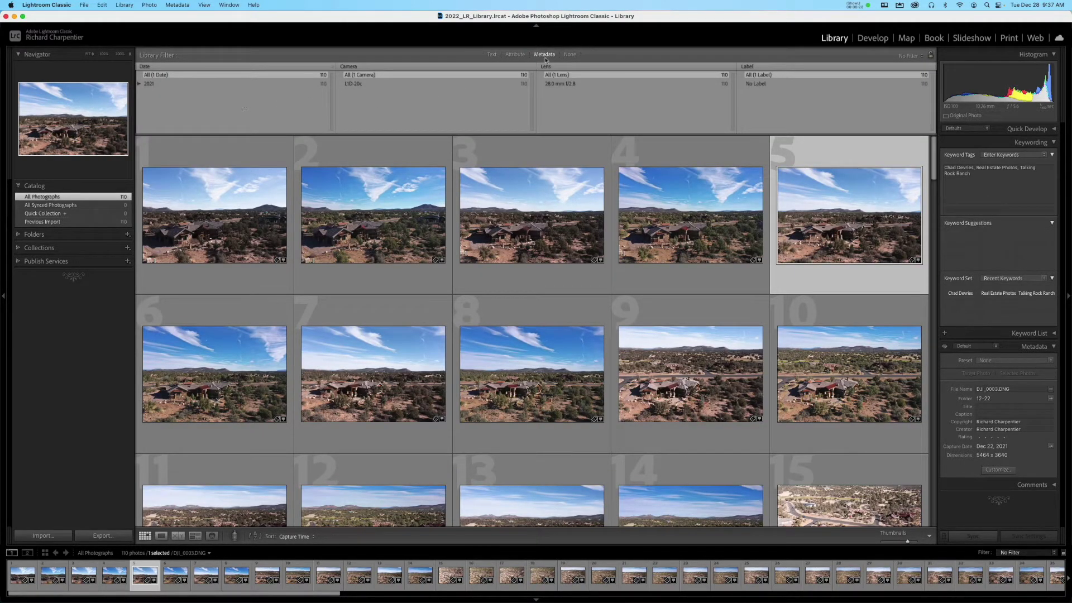
{"action": "left_click", "coordinate": [572, 57]}
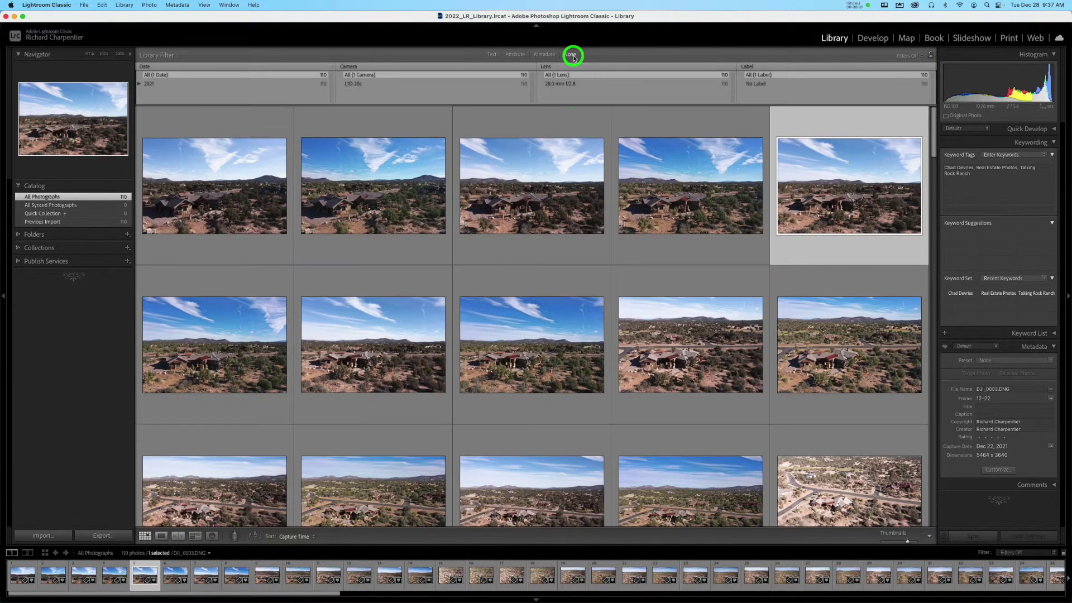
{"action": "left_click", "coordinate": [446, 57]}
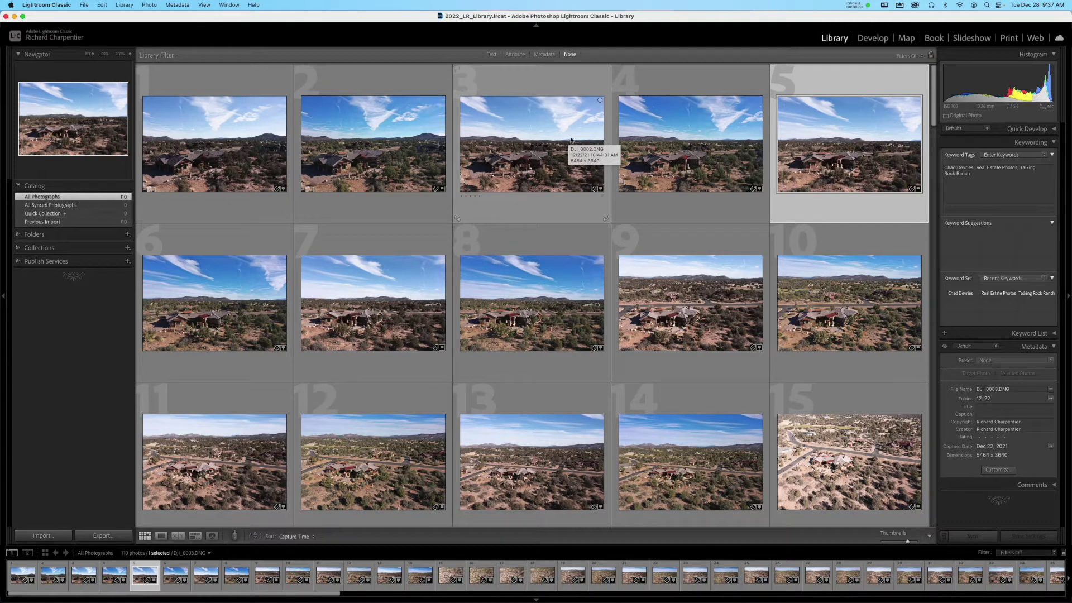
Open the DJI_0002 photos in Loupe view, flag DJI_0002.JPG as a pick, rate it five stars, and return to the grid
{"action": "left_click", "coordinate": [546, 132]}
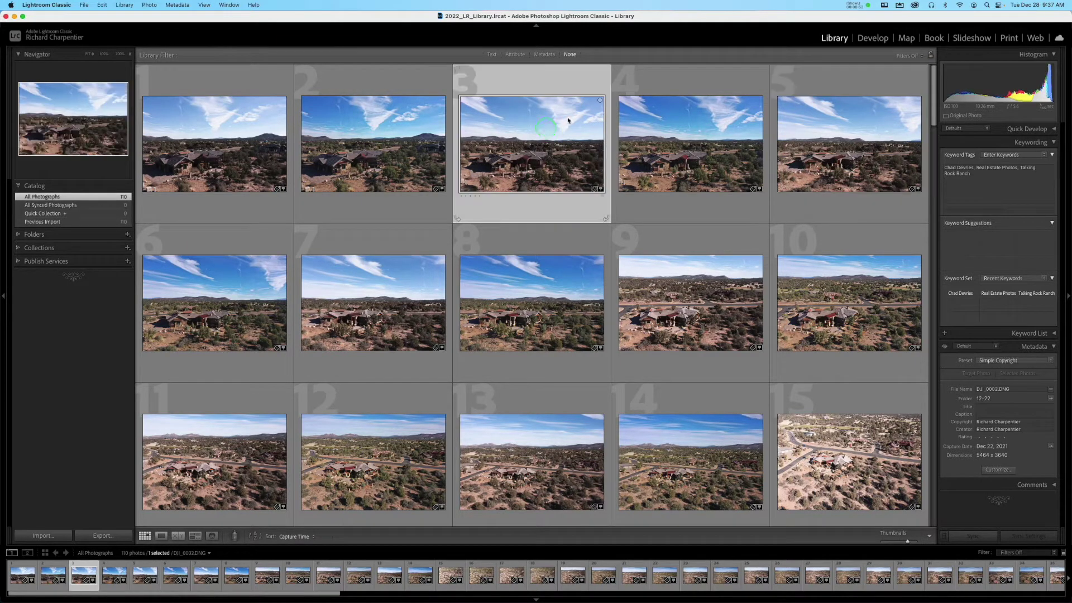
{"action": "double_click", "coordinate": [526, 146]}
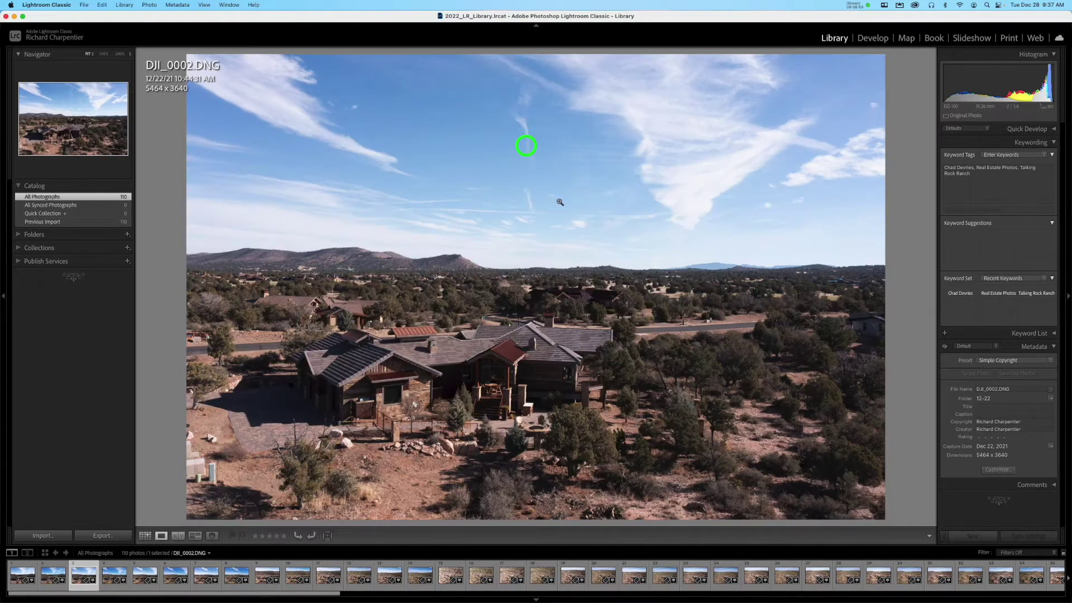
{"action": "key", "text": "Right"}
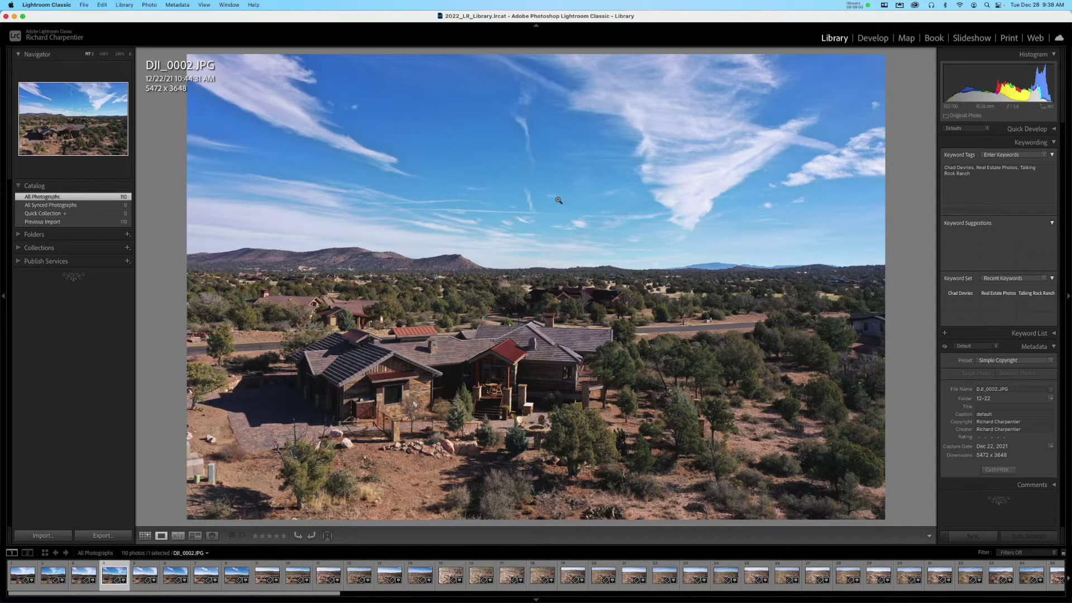
{"action": "key", "text": "p"}
{"action": "key", "text": "5"}
{"action": "key", "text": "g"}
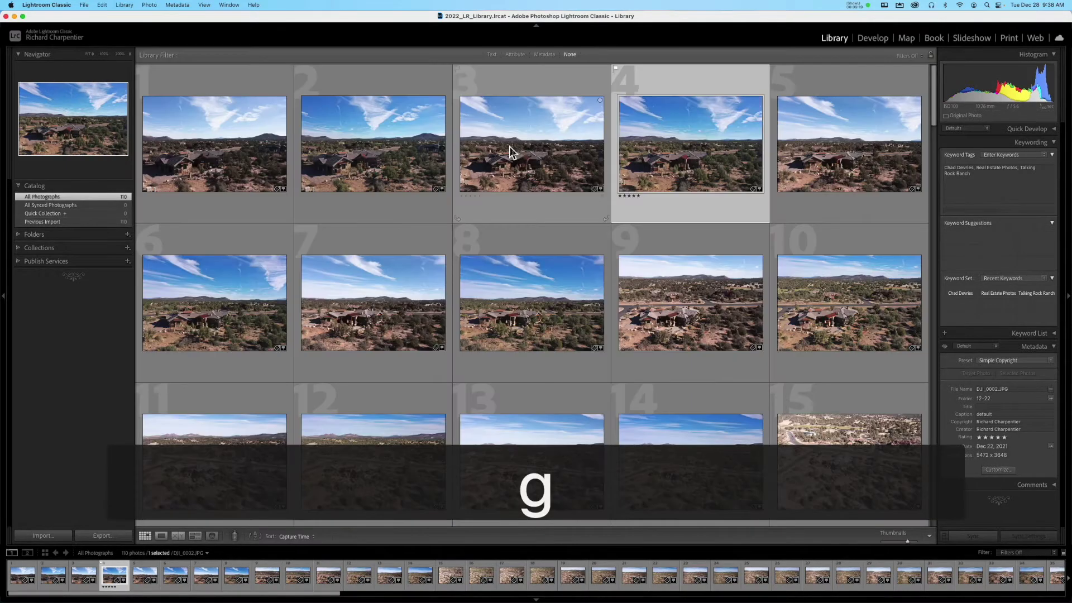
Try the Attribute filter for flagged picks, and replace it with a filter for photos rated five stars and higher
{"action": "left_click", "coordinate": [516, 54]}
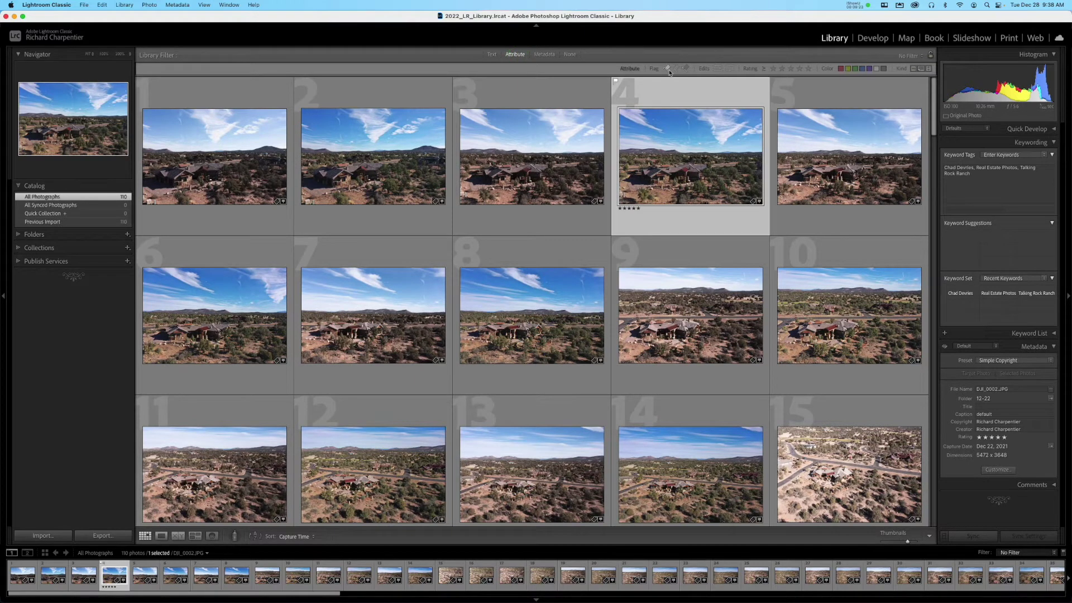
{"action": "left_click", "coordinate": [667, 68]}
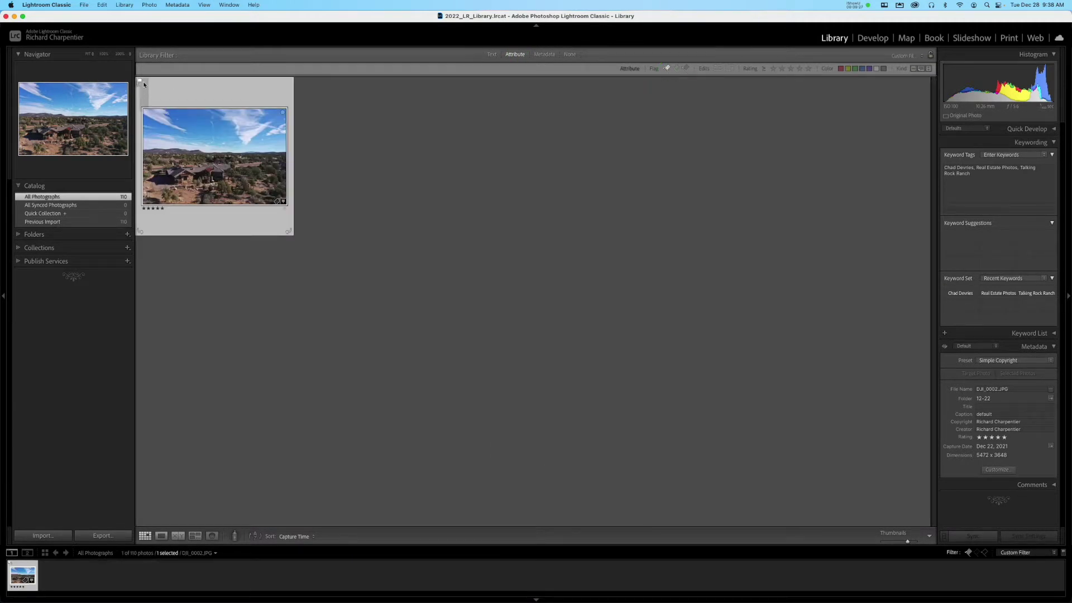
{"action": "left_click", "coordinate": [668, 69]}
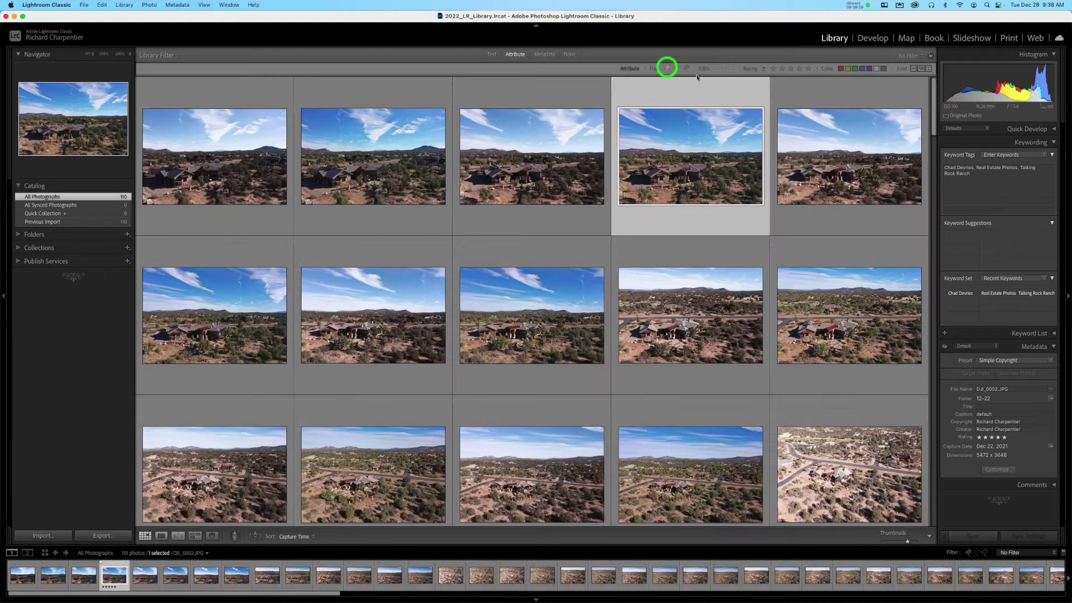
{"action": "left_click", "coordinate": [807, 68]}
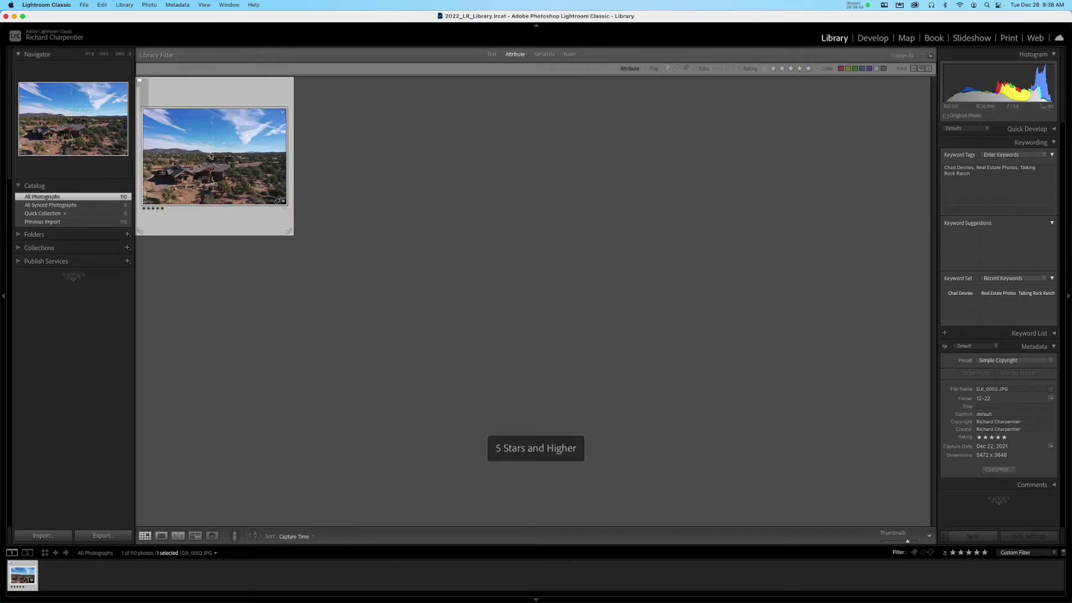
Clear the five-star rating filter and inspect the Keyword Tags assigned to DJI_0002.JPG without changing them
{"action": "left_click", "coordinate": [808, 69]}
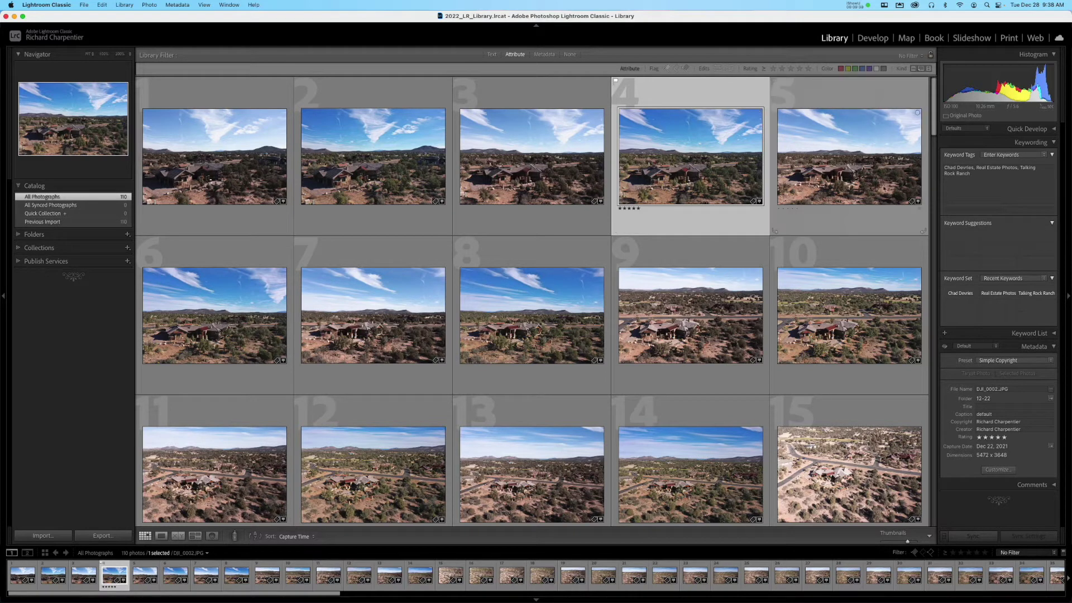
{"action": "left_click", "coordinate": [958, 189]}
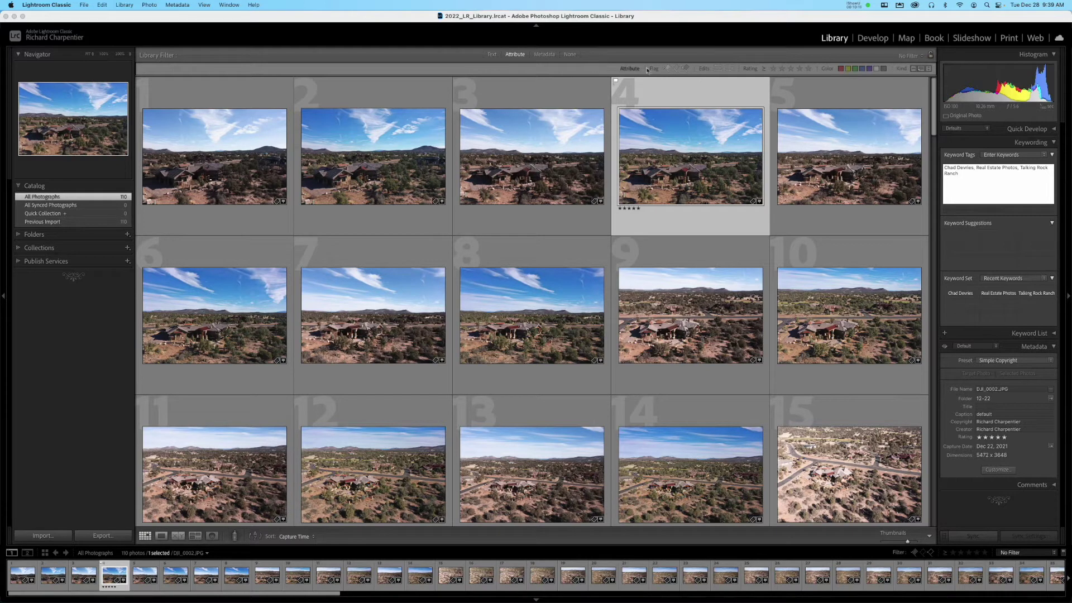
{"action": "left_click", "coordinate": [454, 56]}
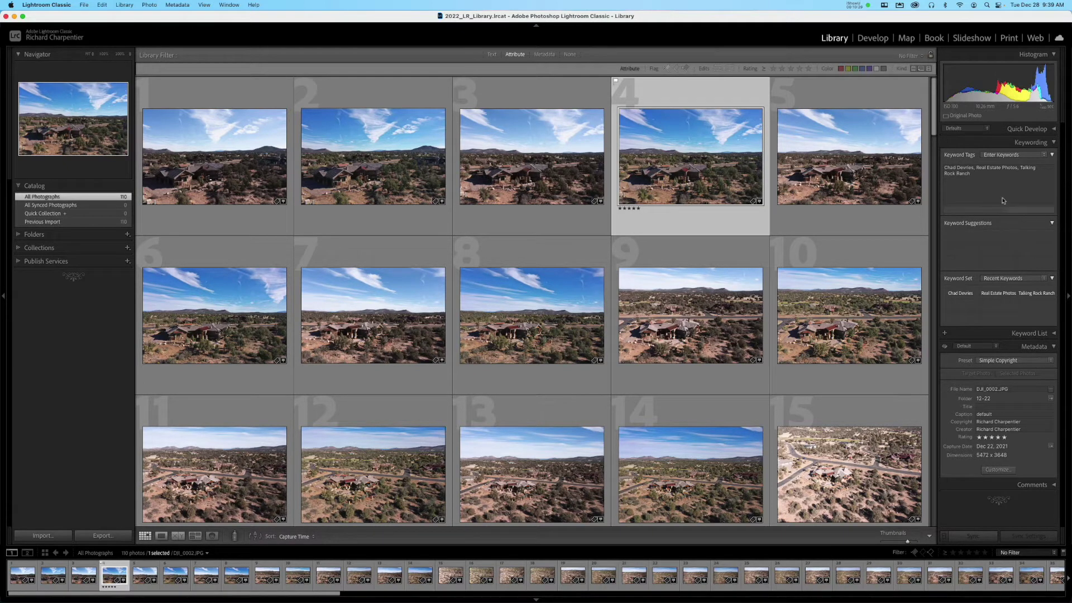
{"action": "left_click", "coordinate": [995, 178]}
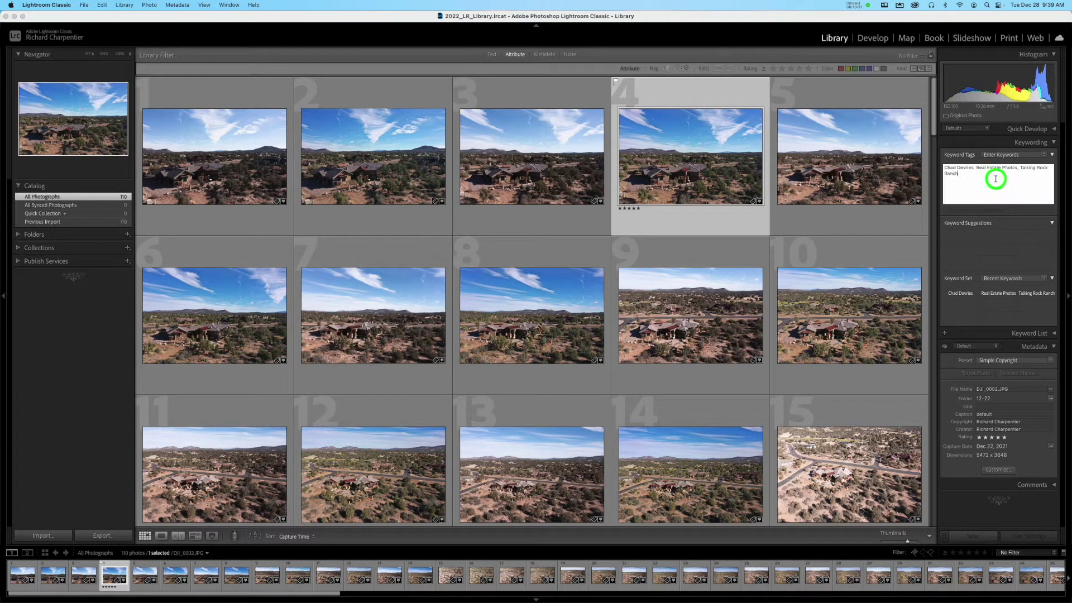
{"action": "double_click", "coordinate": [971, 189]}
{"action": "left_click", "coordinate": [999, 235]}
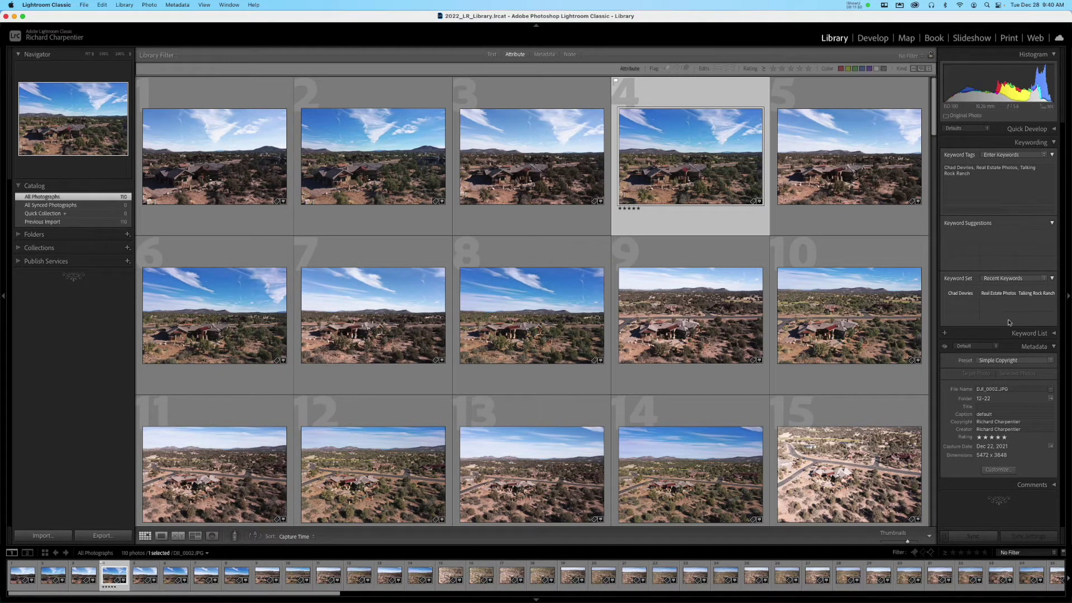
Look through the Keyword List and the available metadata presets, leaving Simple Copyright selected
{"action": "left_click", "coordinate": [1045, 333]}
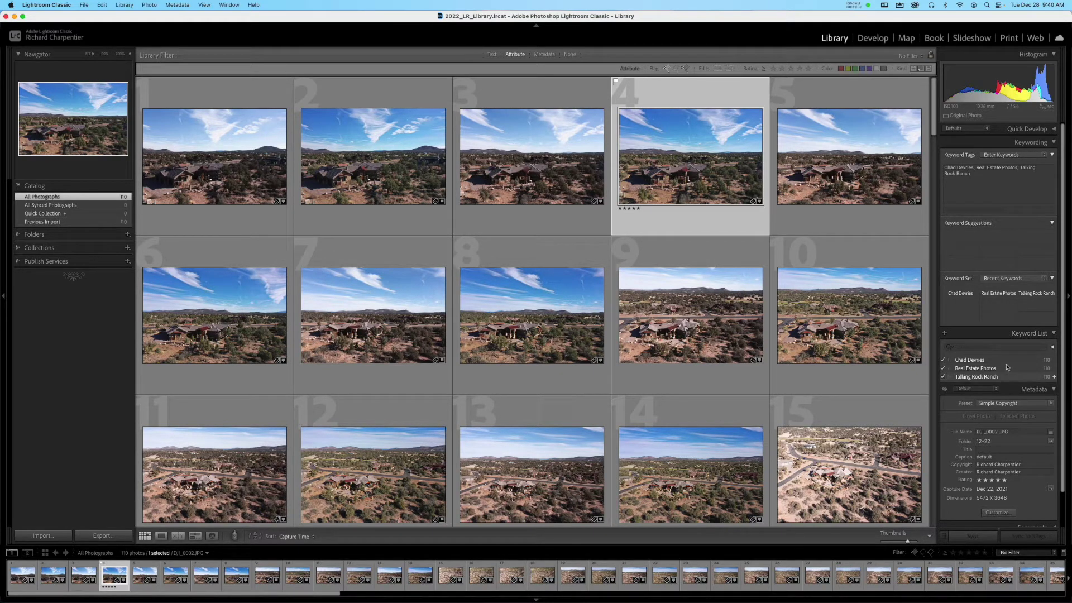
{"action": "left_click", "coordinate": [1052, 334]}
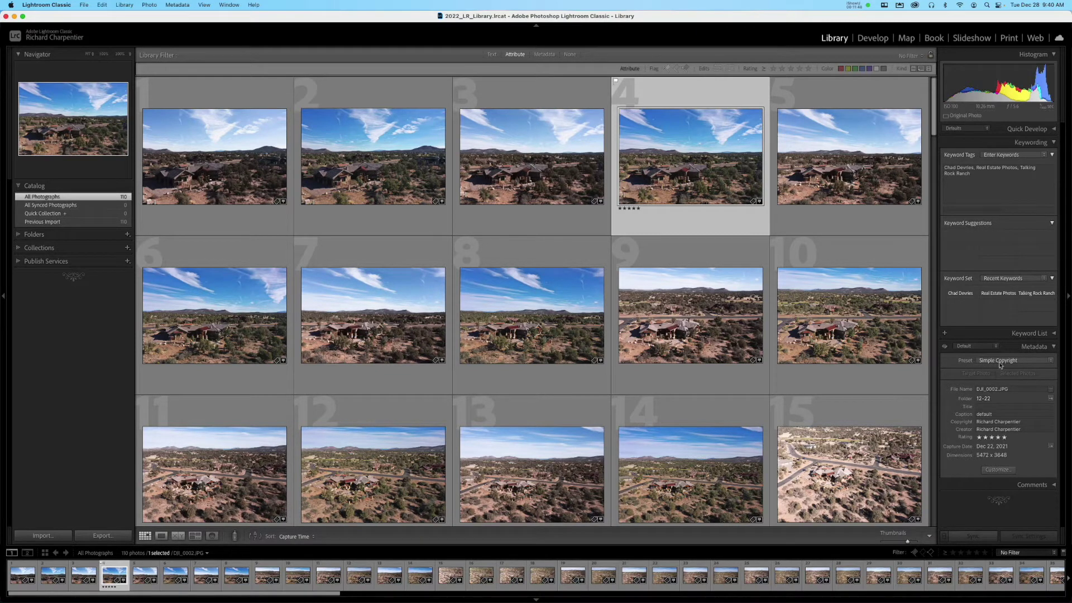
{"action": "left_click", "coordinate": [1049, 361]}
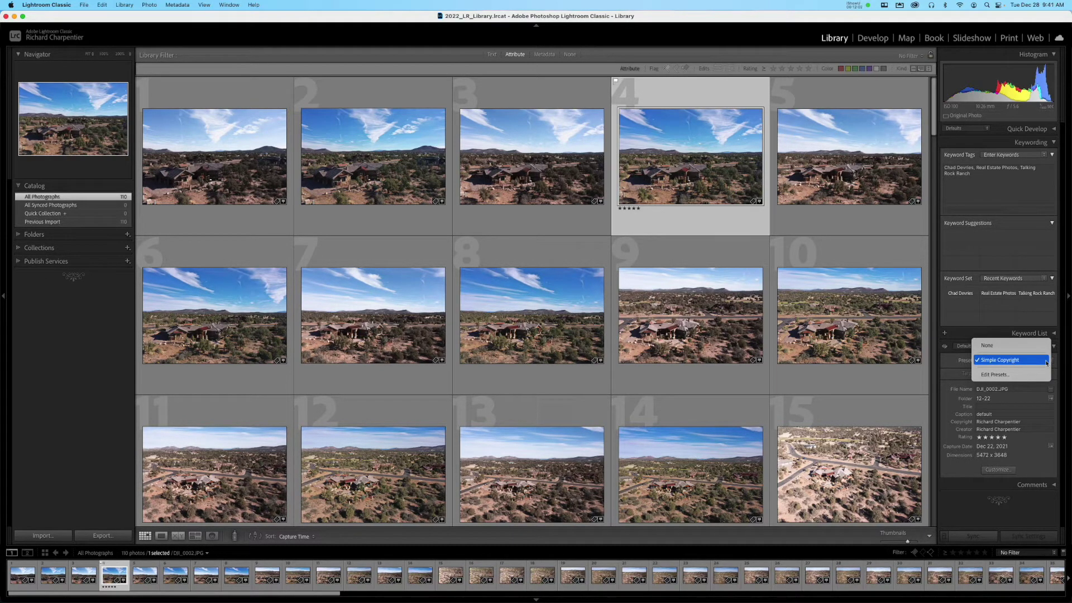
{"action": "left_click", "coordinate": [945, 366]}
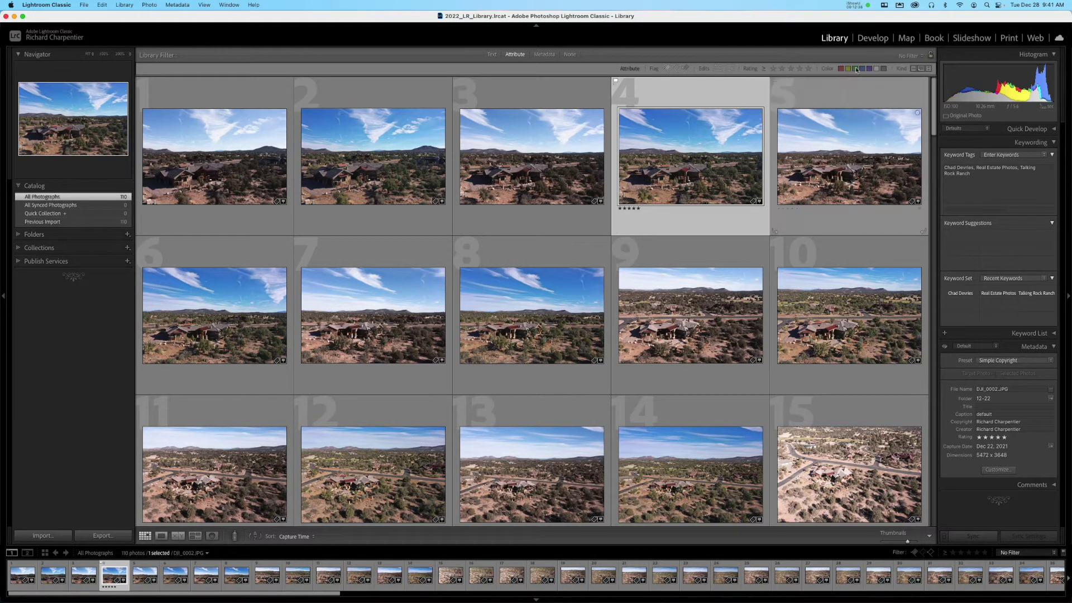
Bring DJI_0002.JPG into the Develop module, look into its Presets and Snapshots, and leave its History expanded
{"action": "left_click", "coordinate": [875, 39]}
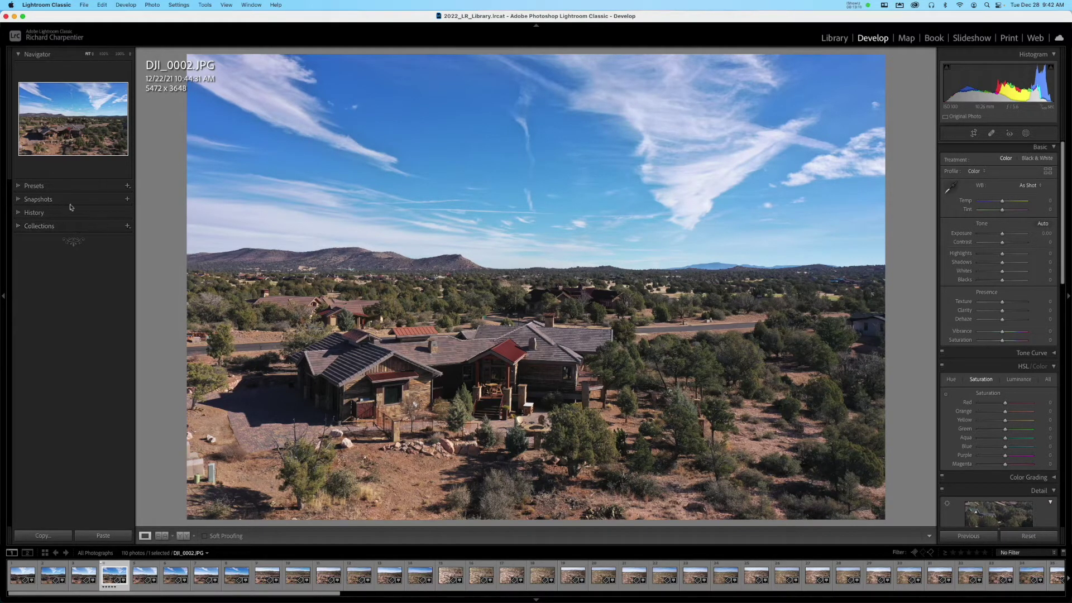
{"action": "left_click", "coordinate": [19, 188]}
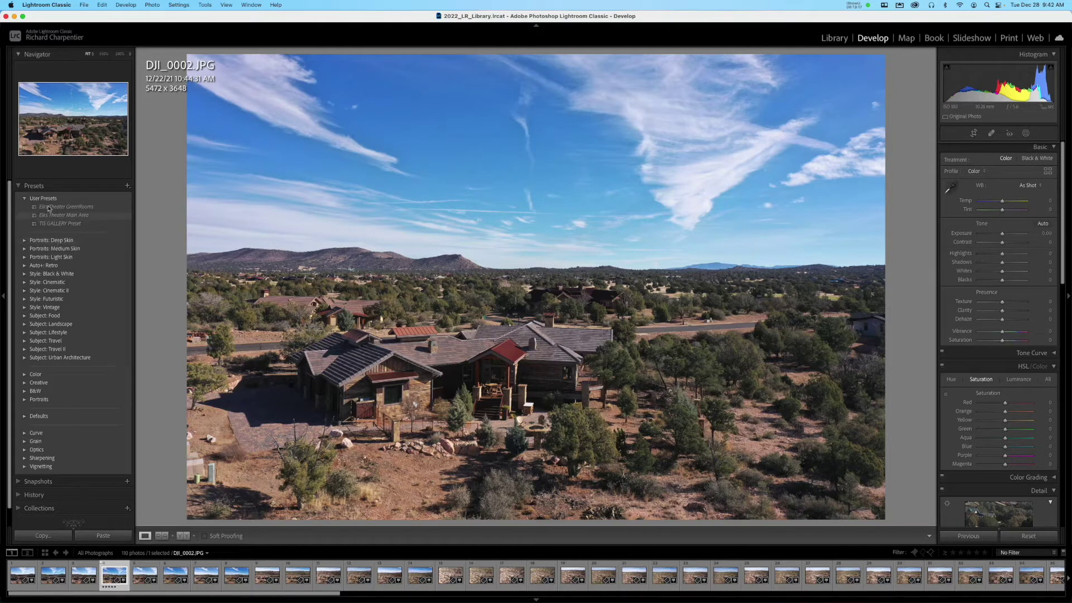
{"action": "left_click", "coordinate": [20, 188]}
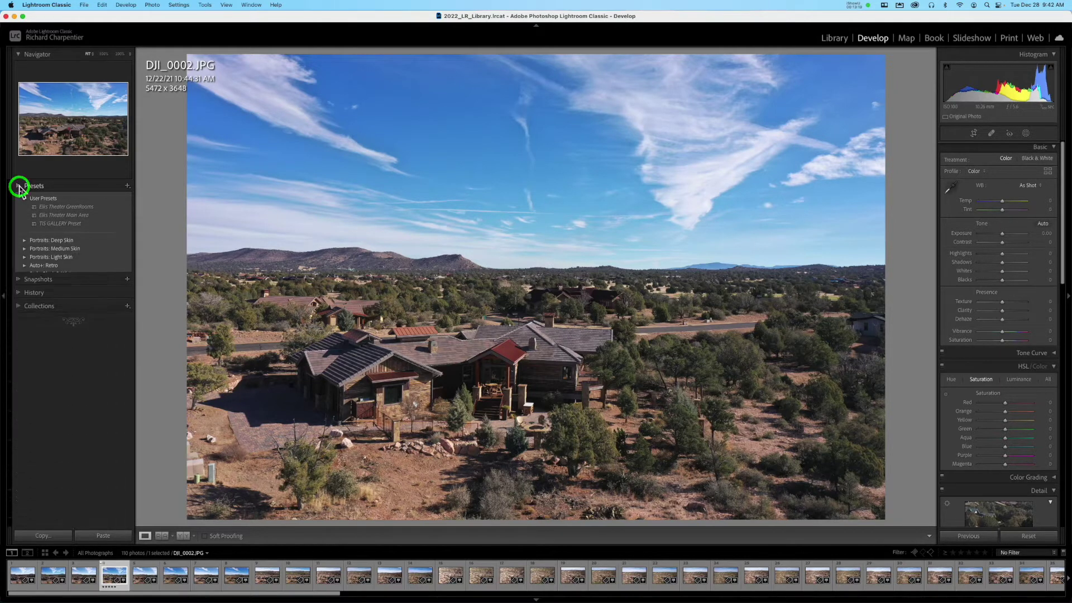
{"action": "left_click", "coordinate": [19, 200]}
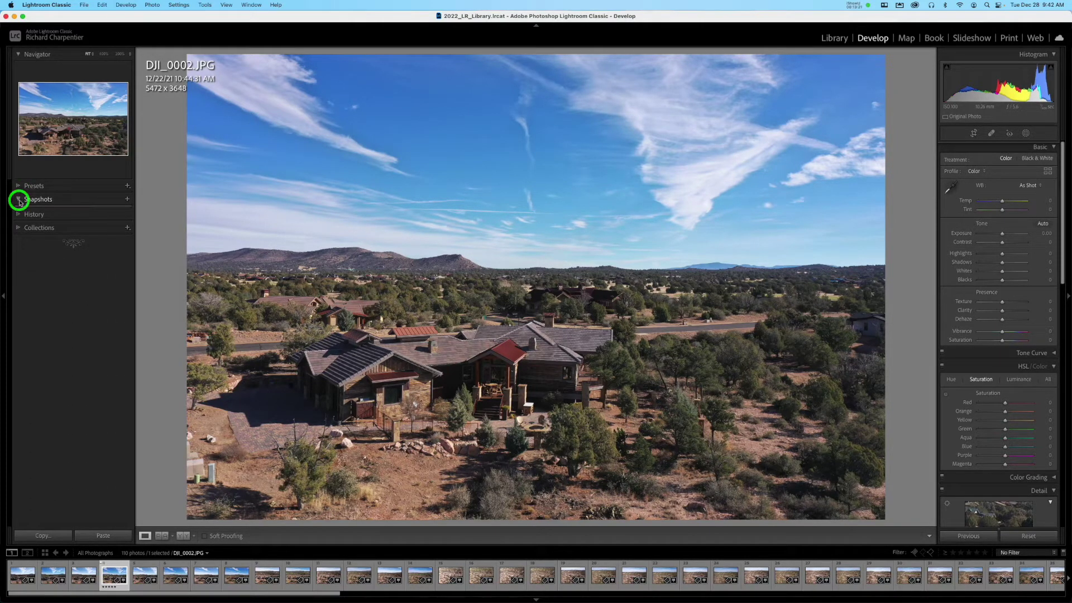
{"action": "left_click", "coordinate": [19, 200]}
{"action": "left_click", "coordinate": [20, 214]}
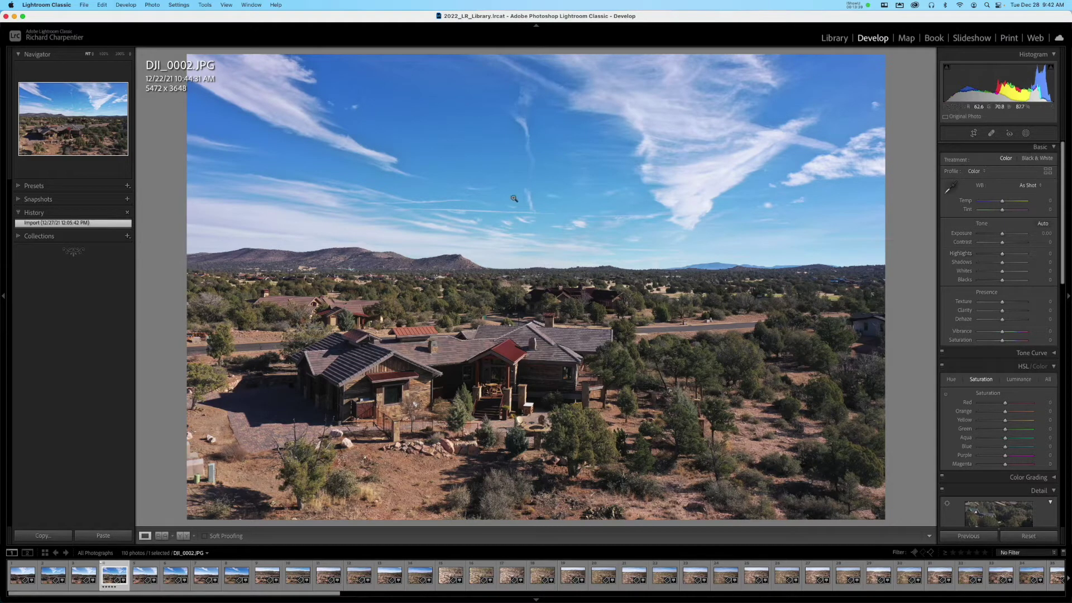
Switch to DJI_0003.DNG, set Highlights to -100 and Shadows to +48, and check the house at full magnification
{"action": "key", "text": "Right"}
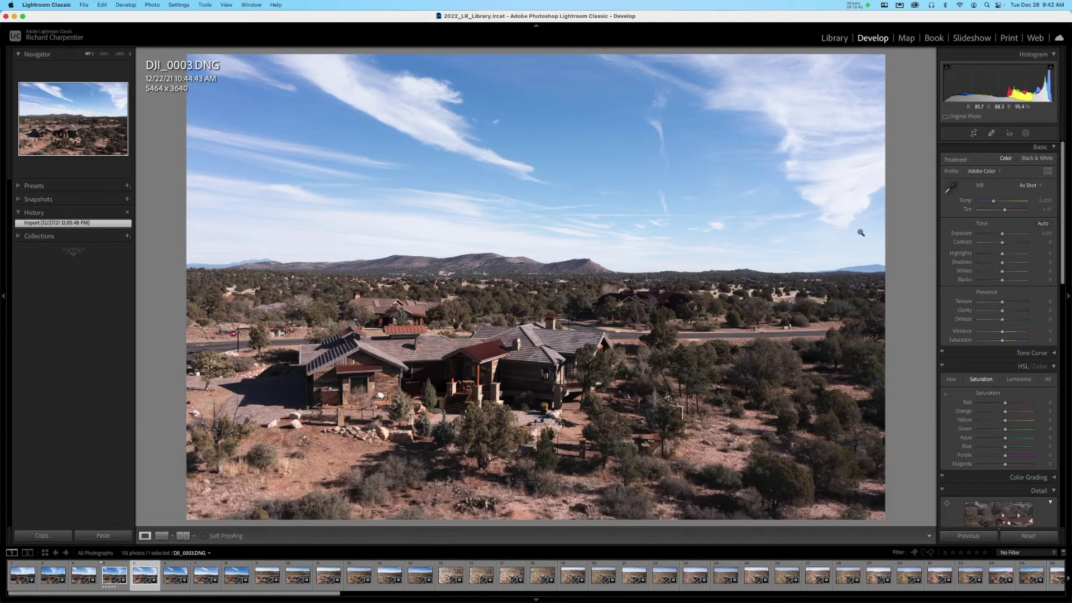
{"action": "left_click", "coordinate": [977, 254]}
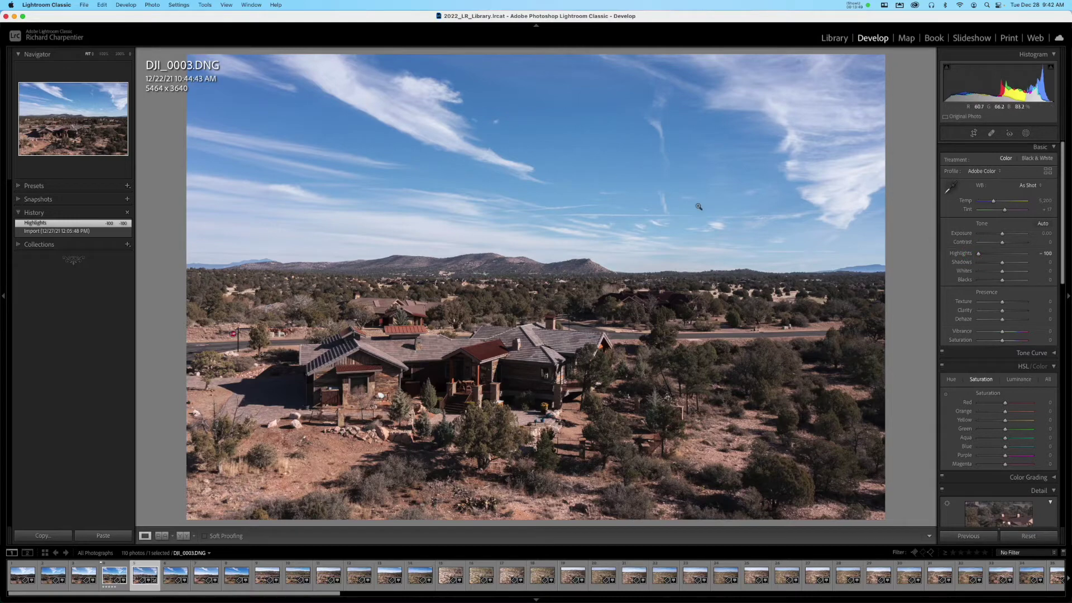
{"action": "left_click", "coordinate": [1015, 262]}
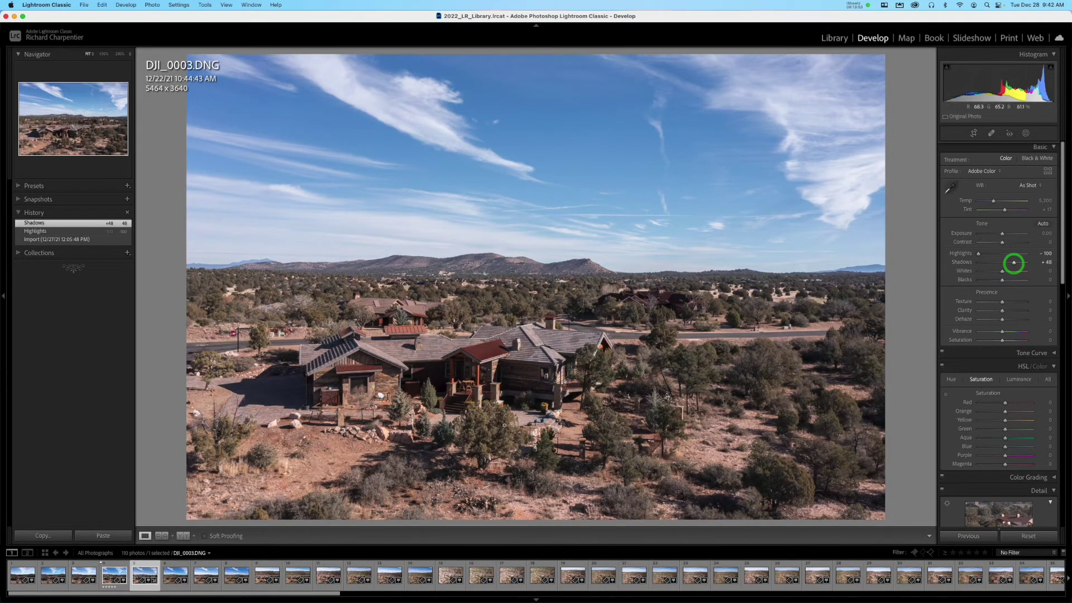
{"action": "left_click", "coordinate": [472, 376]}
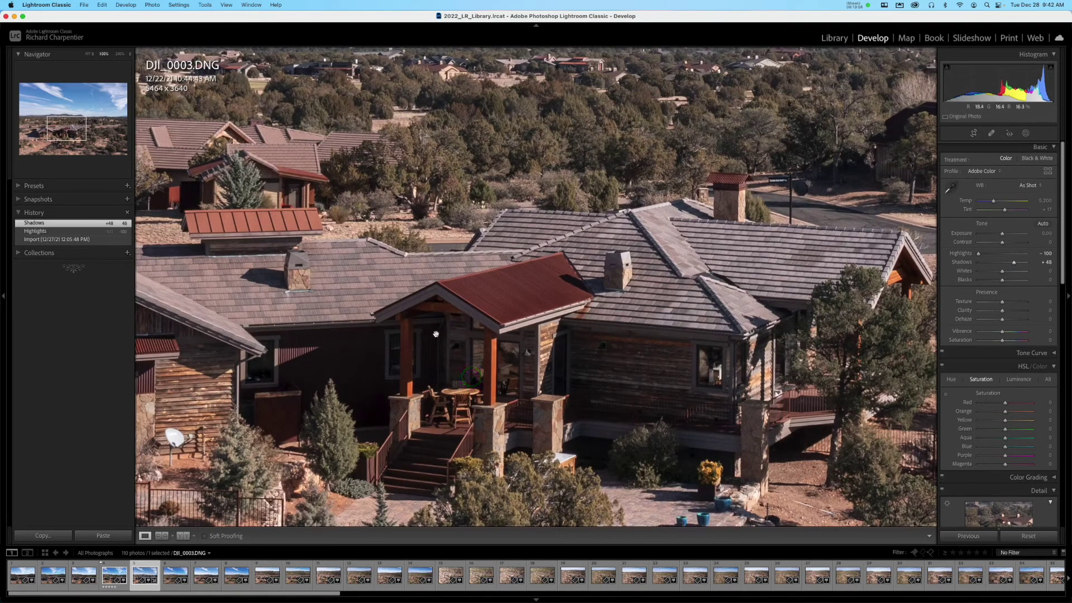
{"action": "left_click", "coordinate": [456, 372]}
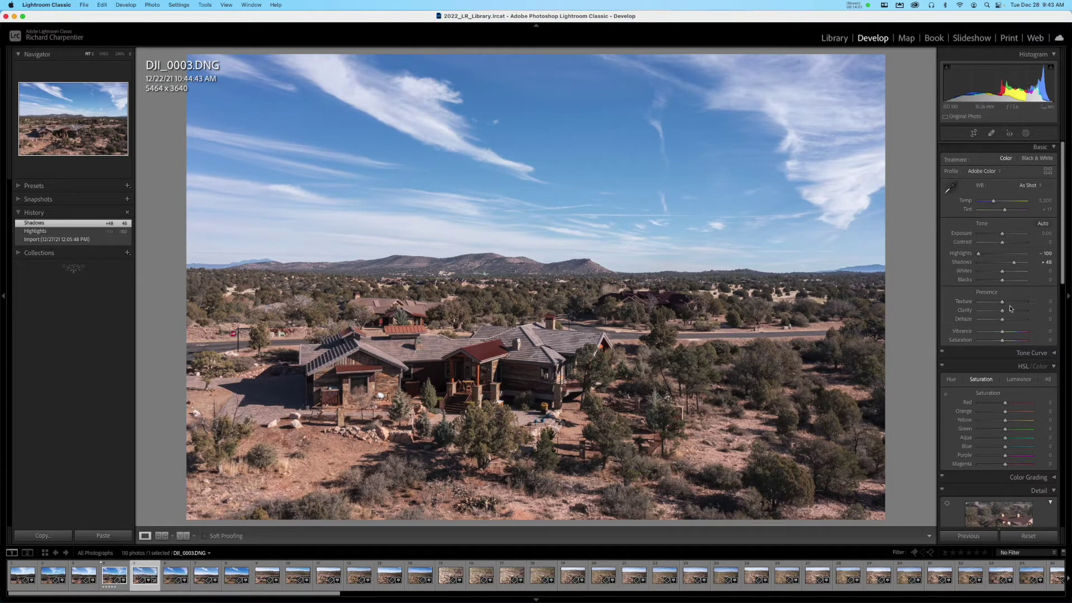
Set Dehaze to +9 and Vibrance to +40 on DJI_0003.DNG
{"action": "left_click_drag", "start_coordinate": [1002, 319], "coordinate": [1004, 322]}
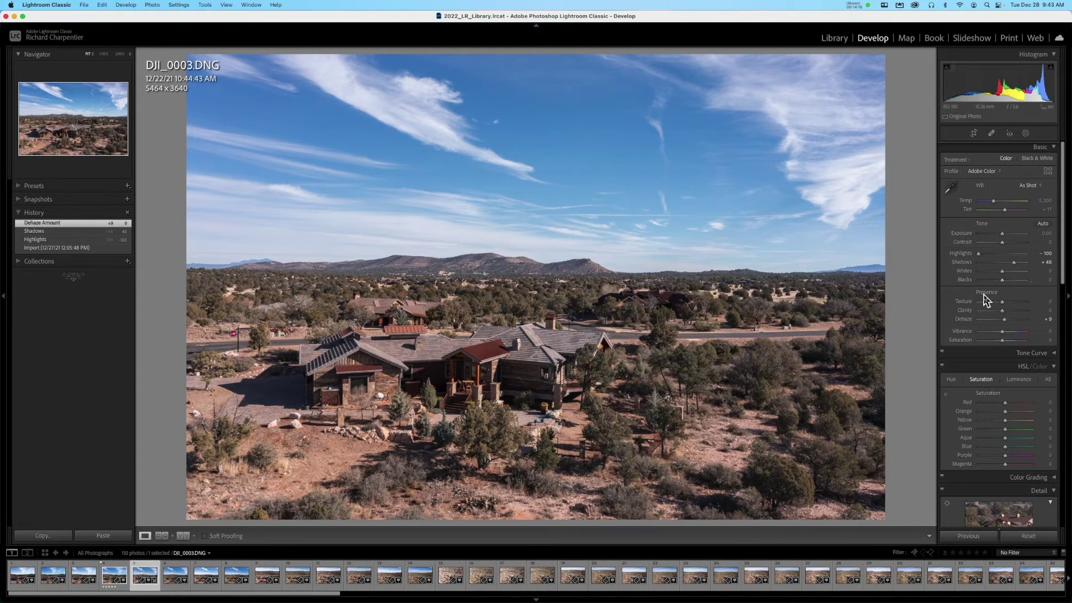
{"action": "left_click", "coordinate": [1011, 334]}
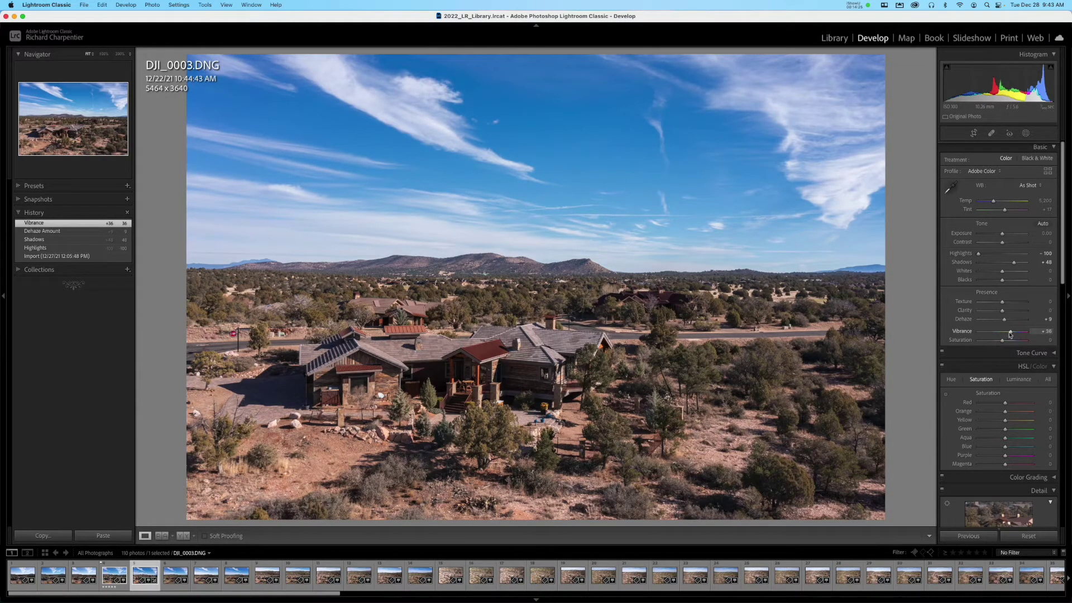
{"action": "left_click_drag", "start_coordinate": [1010, 334], "coordinate": [1011, 334]}
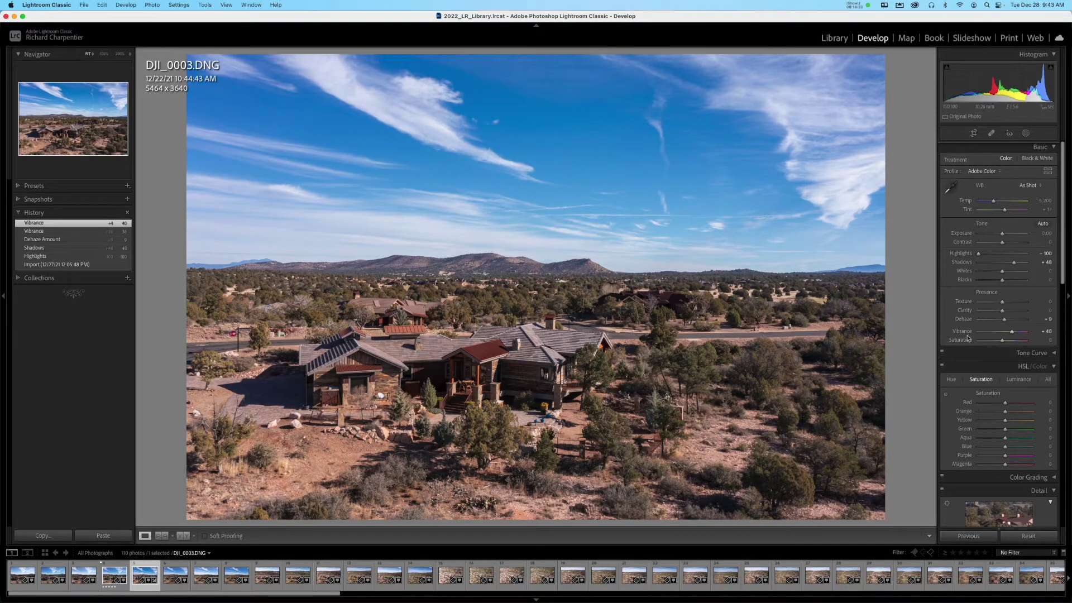
Raise Shadows to +57 and check the shaded house entrance at full magnification
{"action": "left_click_drag", "start_coordinate": [1013, 262], "coordinate": [1015, 266]}
{"action": "left_click", "coordinate": [451, 375]}
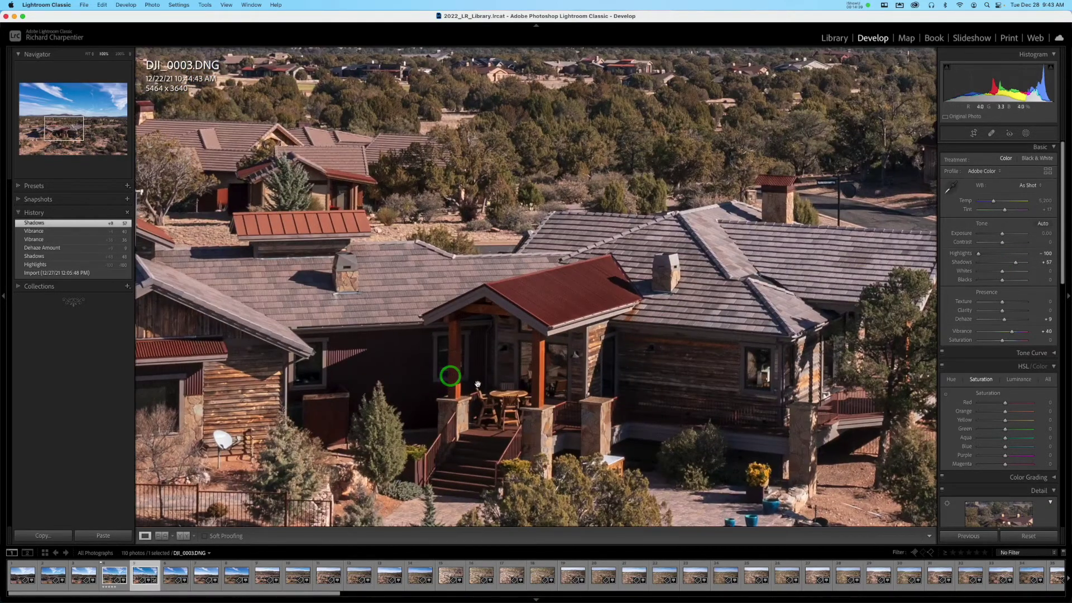
{"action": "left_click", "coordinate": [501, 367]}
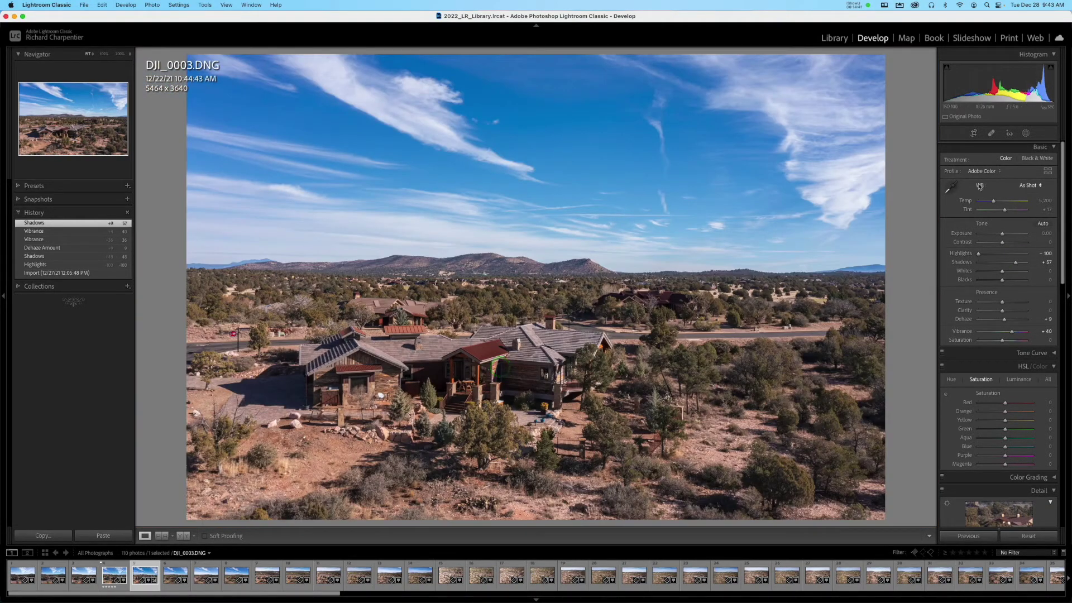
Examine the remaining Develop adjustments, from HSL, Detail and Lens Corrections through Transform and Effects to Calibration
{"action": "scroll", "coordinate": [978, 333], "scroll_direction": "down", "scroll_amount": 4}
{"action": "scroll", "coordinate": [978, 333], "scroll_direction": "down", "scroll_amount": 3}
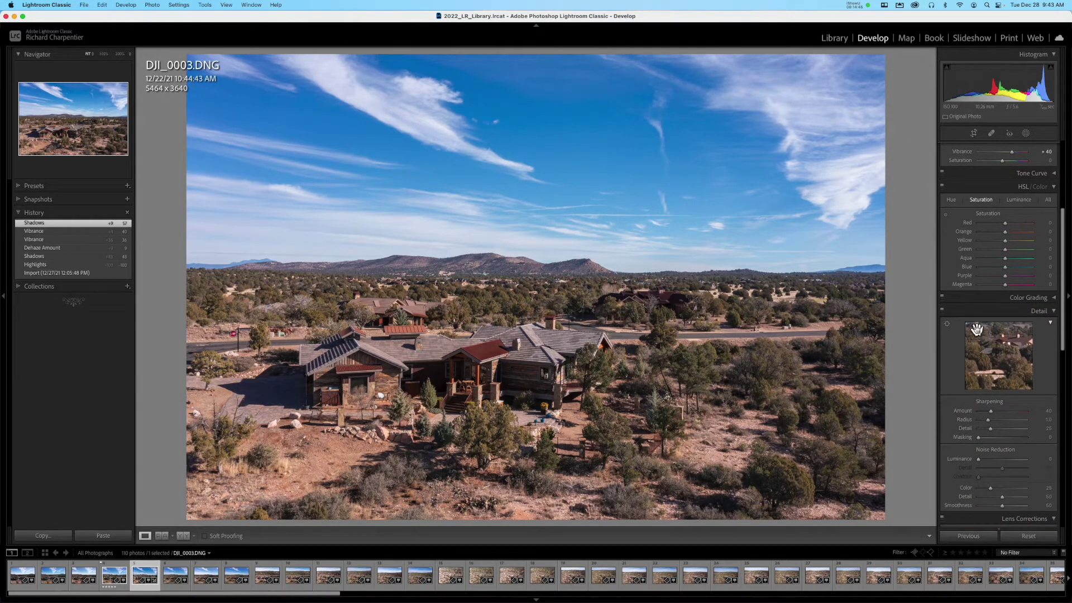
{"action": "scroll", "coordinate": [976, 329], "scroll_direction": "down", "scroll_amount": 1}
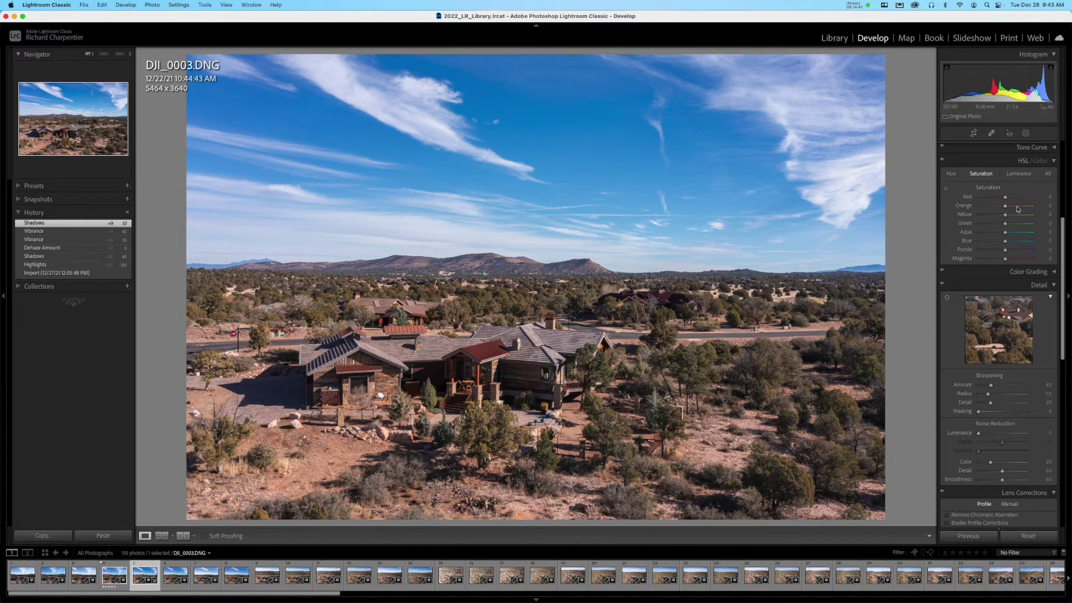
{"action": "scroll", "coordinate": [1010, 263], "scroll_direction": "down", "scroll_amount": 1}
{"action": "scroll", "coordinate": [1010, 263], "scroll_direction": "down", "scroll_amount": 6}
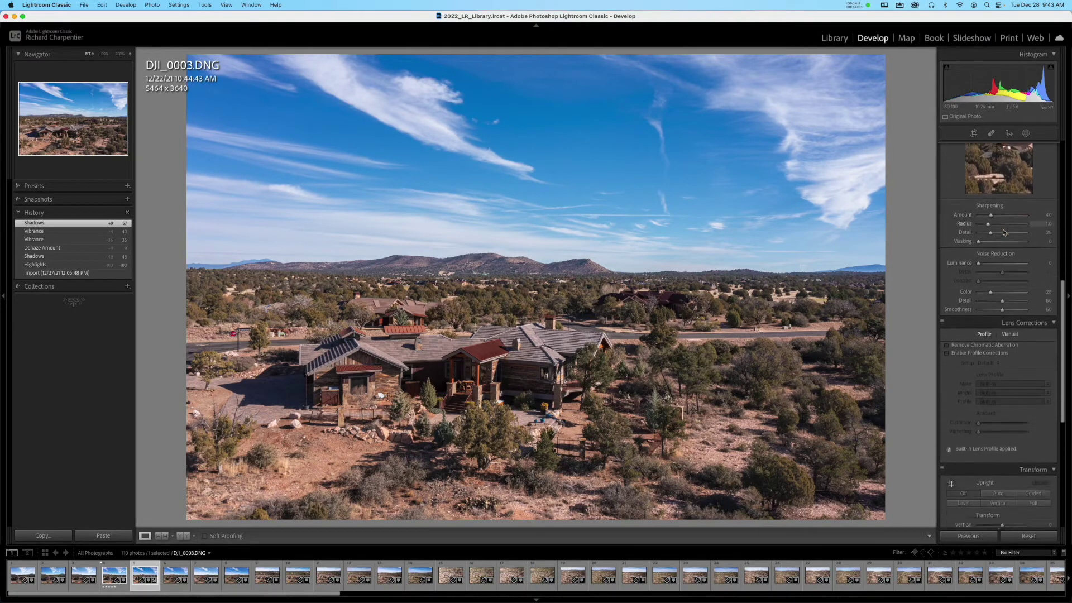
{"action": "scroll", "coordinate": [1004, 232], "scroll_direction": "down", "scroll_amount": 2}
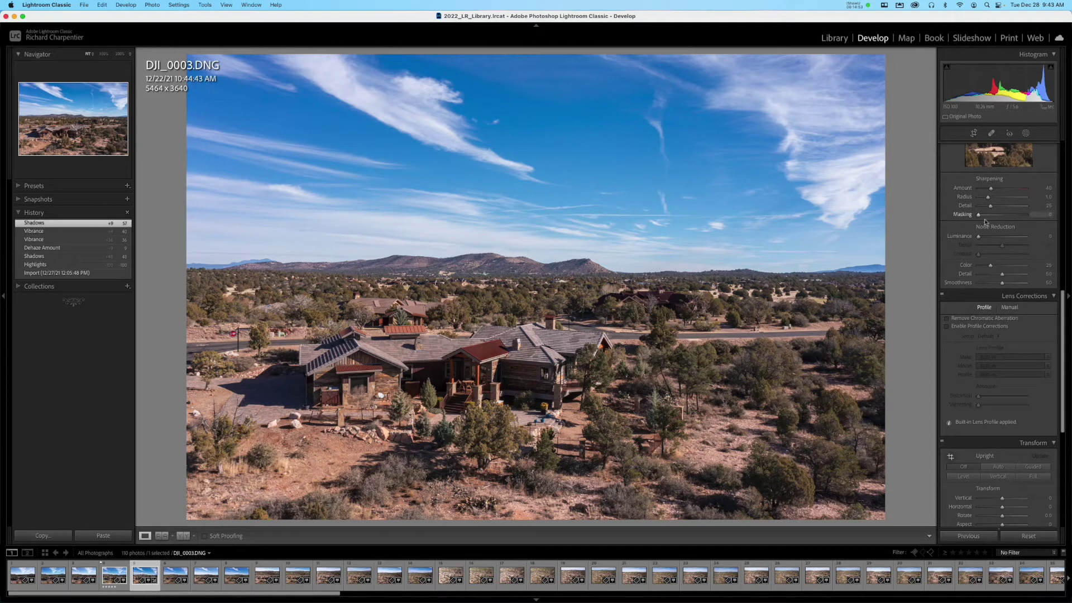
{"action": "scroll", "coordinate": [985, 231], "scroll_direction": "down", "scroll_amount": 4}
{"action": "scroll", "coordinate": [985, 246], "scroll_direction": "down", "scroll_amount": 1}
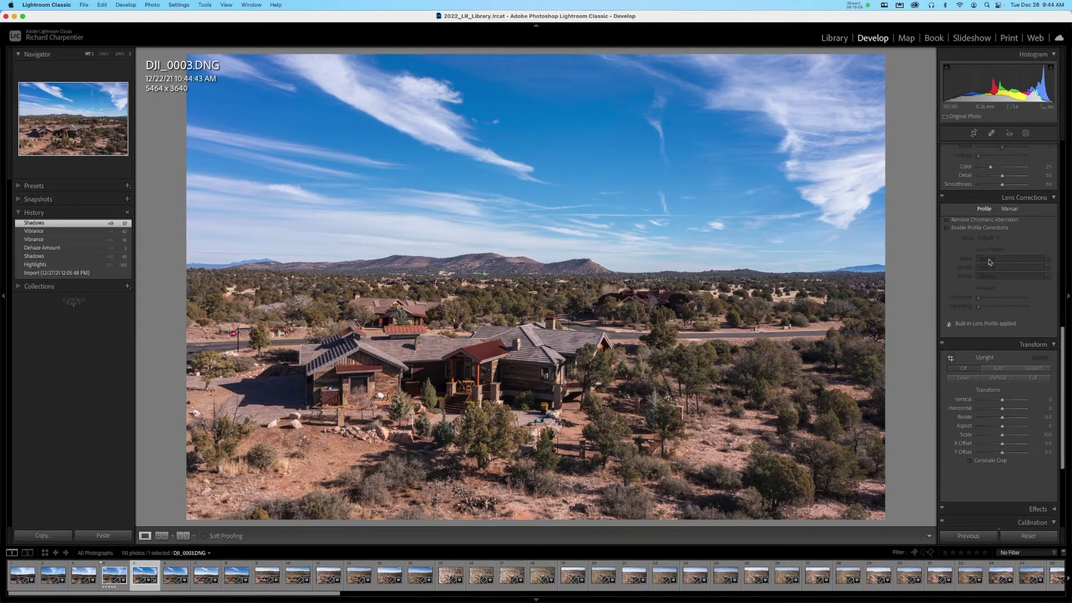
{"action": "scroll", "coordinate": [990, 262], "scroll_direction": "down", "scroll_amount": 5}
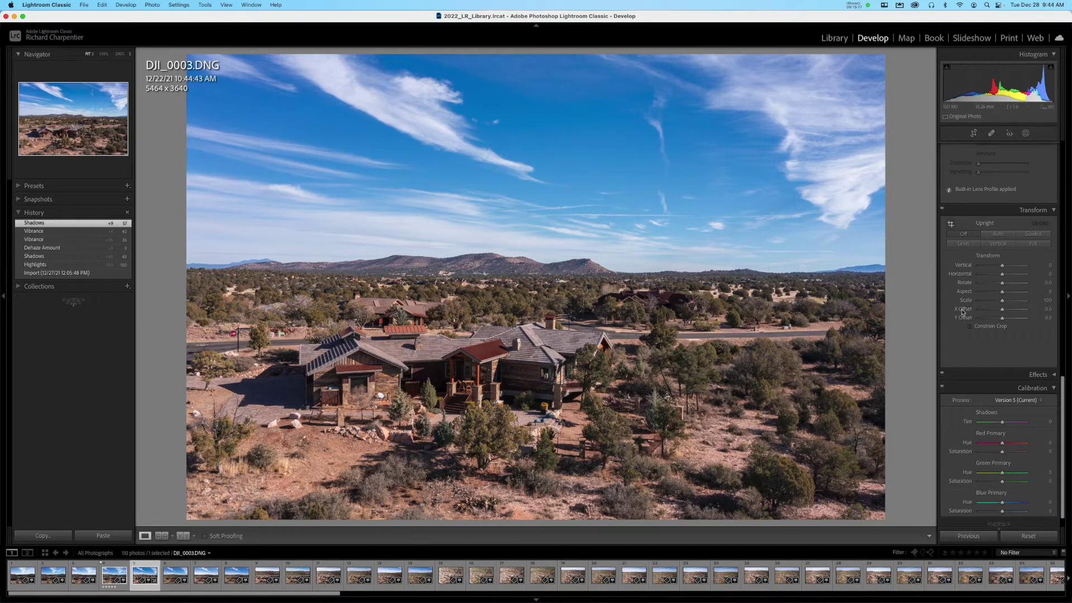
{"action": "scroll", "coordinate": [1052, 358], "scroll_direction": "down", "scroll_amount": 2}
{"action": "left_click", "coordinate": [1052, 356]}
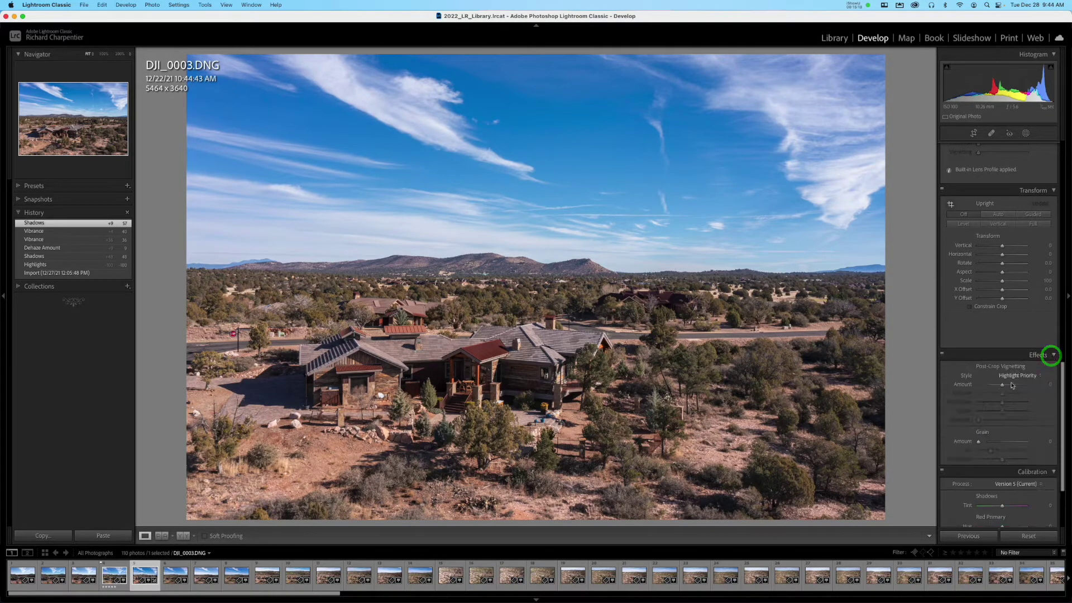
{"action": "scroll", "coordinate": [1014, 440], "scroll_direction": "down", "scroll_amount": 5}
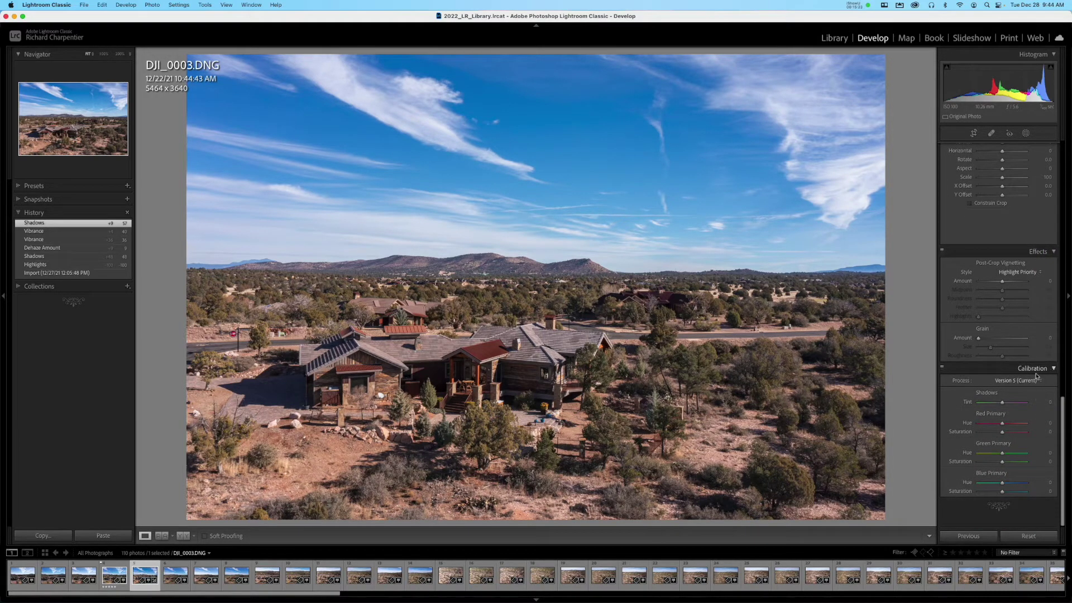
{"action": "left_click", "coordinate": [1053, 369]}
{"action": "scroll", "coordinate": [1017, 349], "scroll_direction": "up", "scroll_amount": 10}
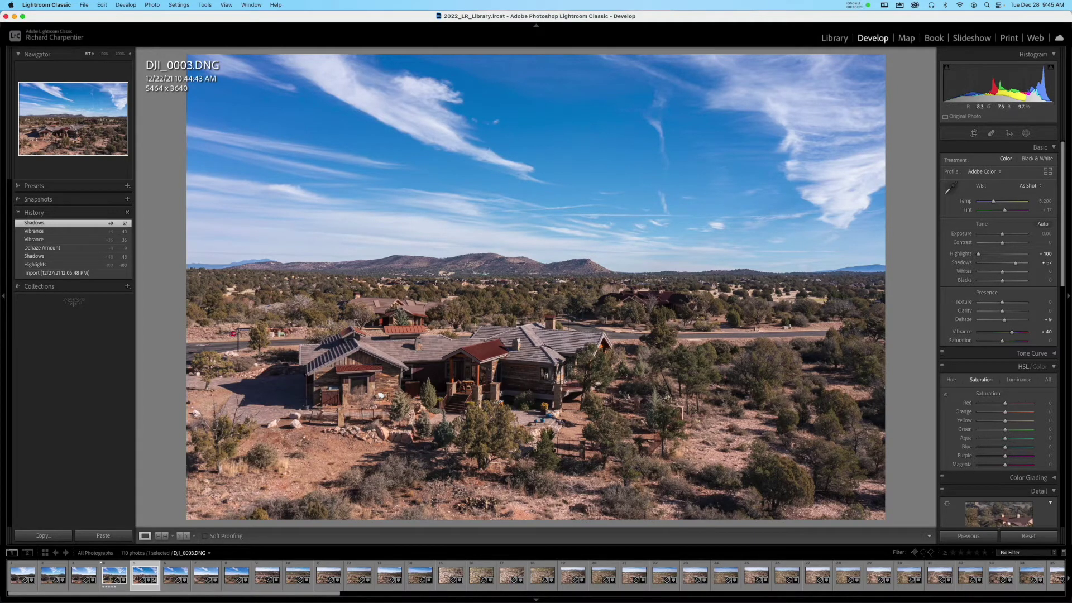
Show DJI_0003.DNG in a side-by-side before and after view and return it to its Import state in History
{"action": "left_click", "coordinate": [262, 536]}
{"action": "left_click", "coordinate": [181, 536]}
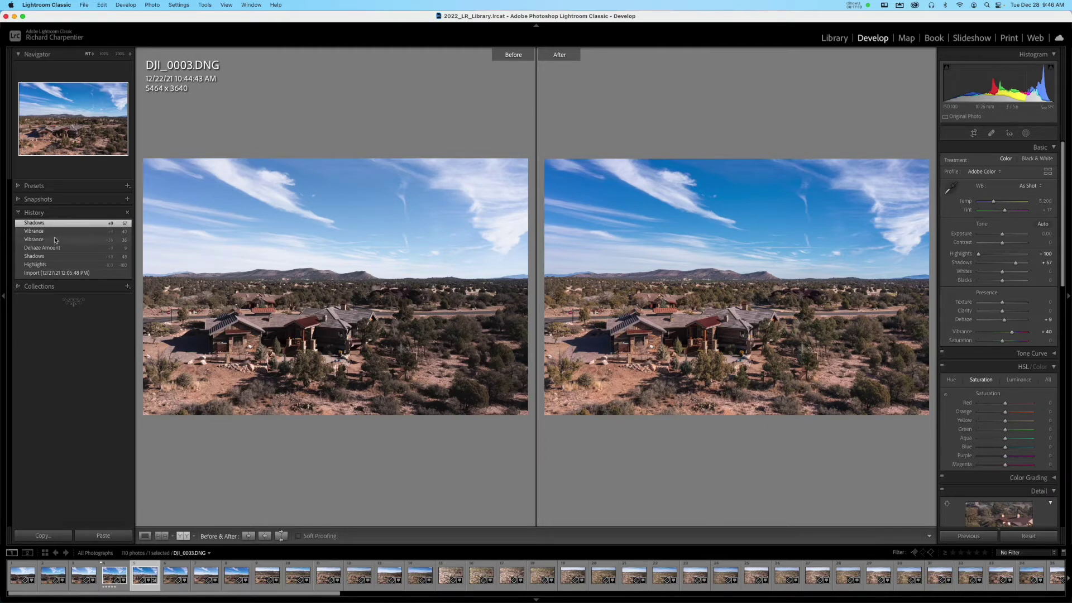
{"action": "left_click", "coordinate": [63, 274]}
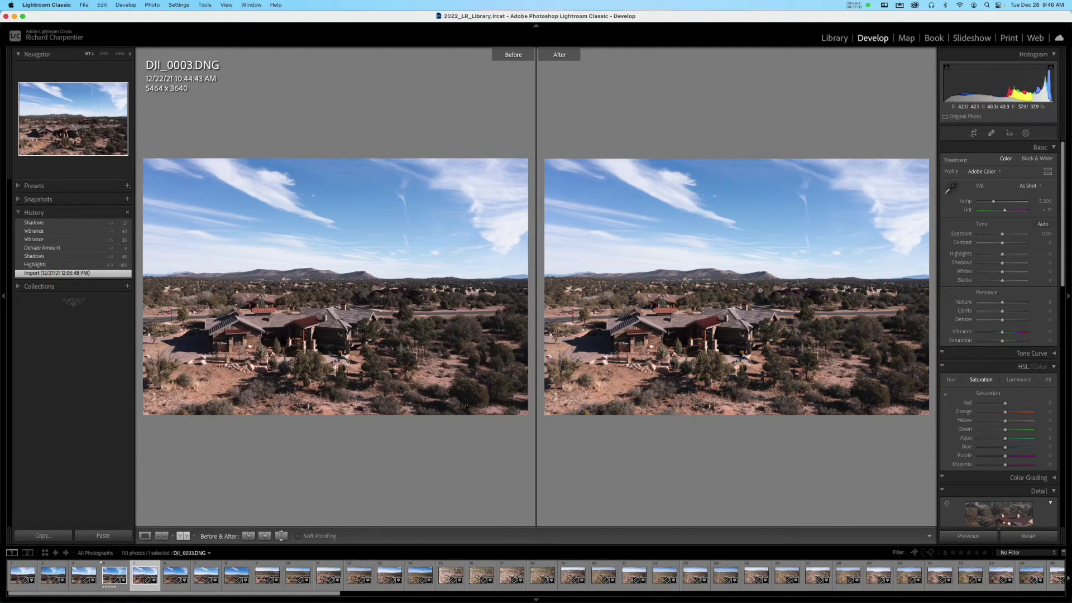
Restore the latest Shadows state in History and compare the shaded house before and after at full magnification, ending on the whole photo
{"action": "left_click", "coordinate": [67, 222]}
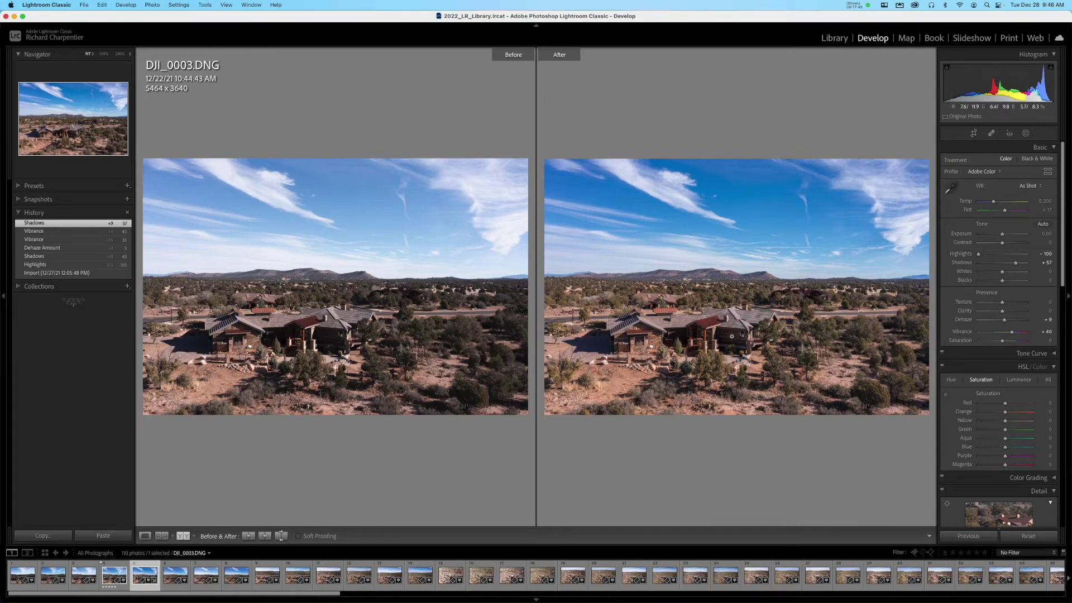
{"action": "left_click", "coordinate": [731, 337]}
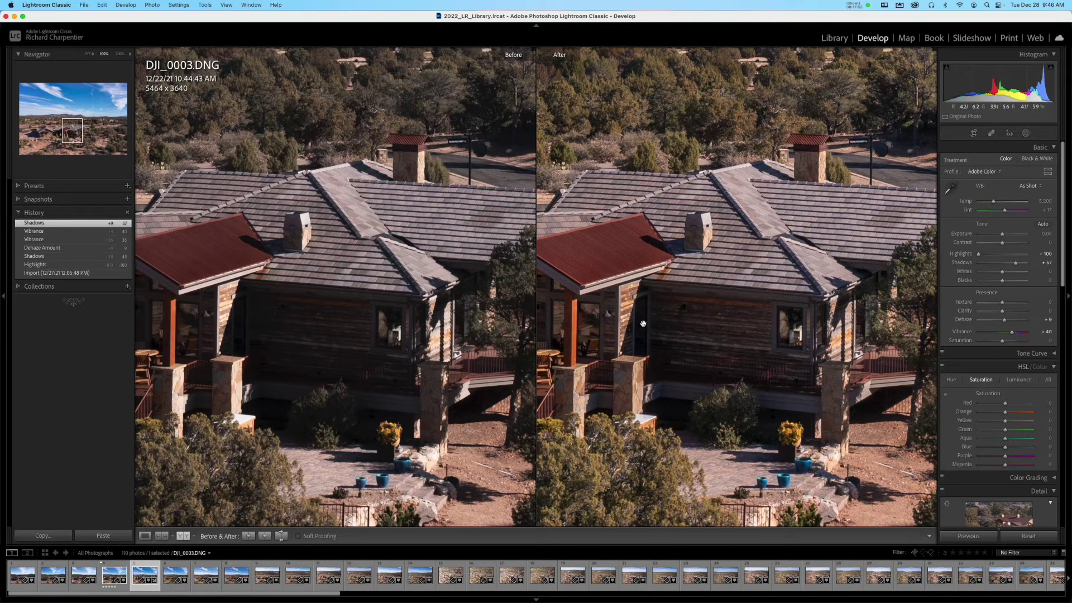
{"action": "left_click", "coordinate": [688, 323]}
{"action": "left_click_drag", "start_coordinate": [688, 322], "coordinate": [748, 320]}
{"action": "left_click_drag", "start_coordinate": [630, 323], "coordinate": [684, 320]}
{"action": "left_click_drag", "start_coordinate": [578, 324], "coordinate": [637, 316]}
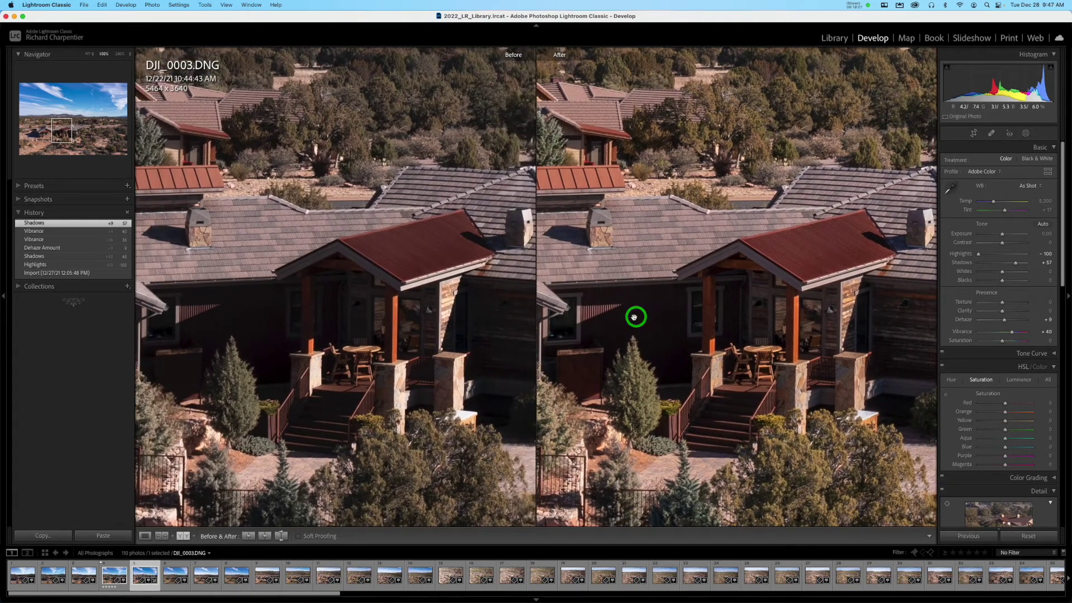
{"action": "left_click", "coordinate": [648, 278]}
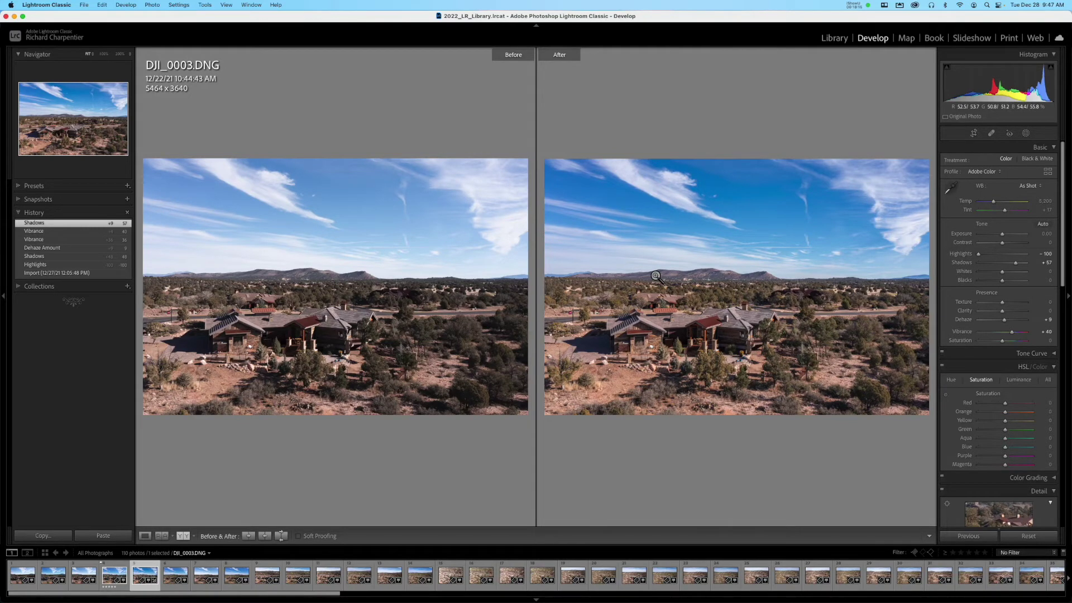
Compare DJI_0002.JPG with the edited DJI_0003.DNG at loupe size in the Library, ending in the thumbnail grid
{"action": "key", "text": "g"}
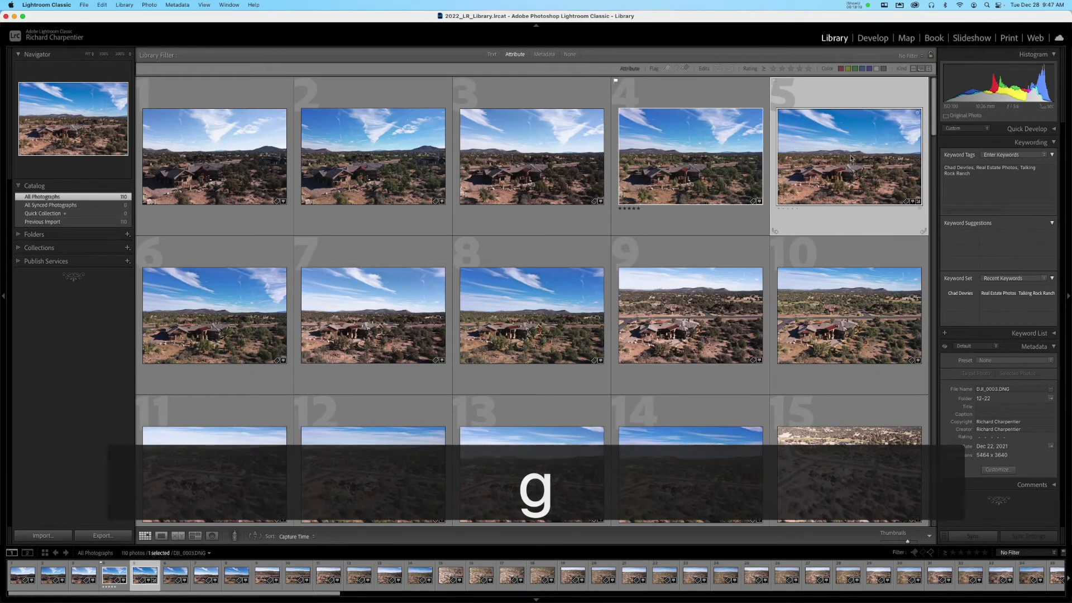
{"action": "double_click", "coordinate": [713, 148]}
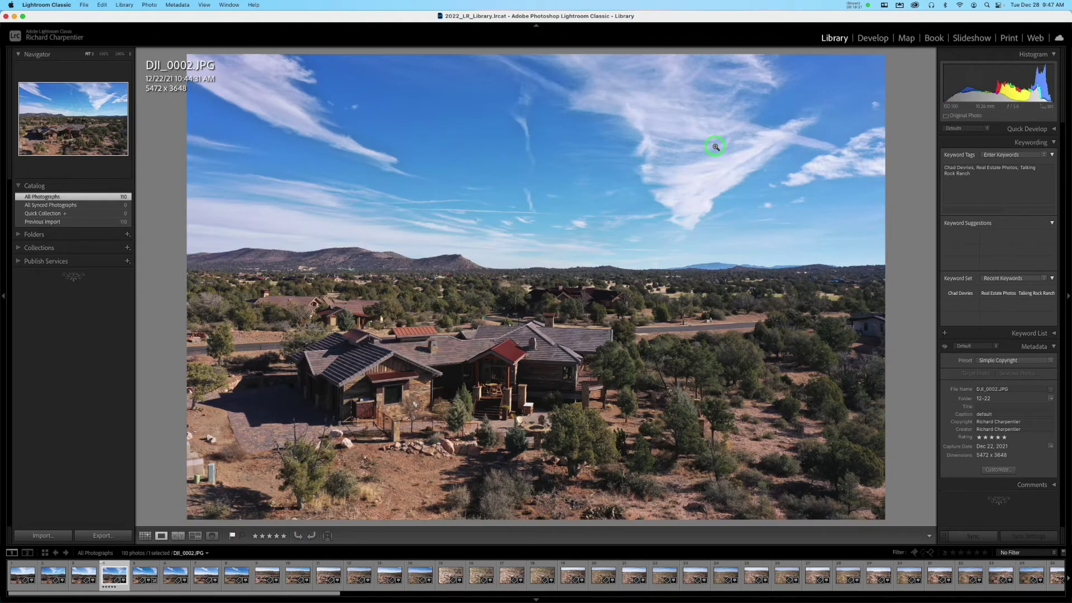
{"action": "key", "text": "Right"}
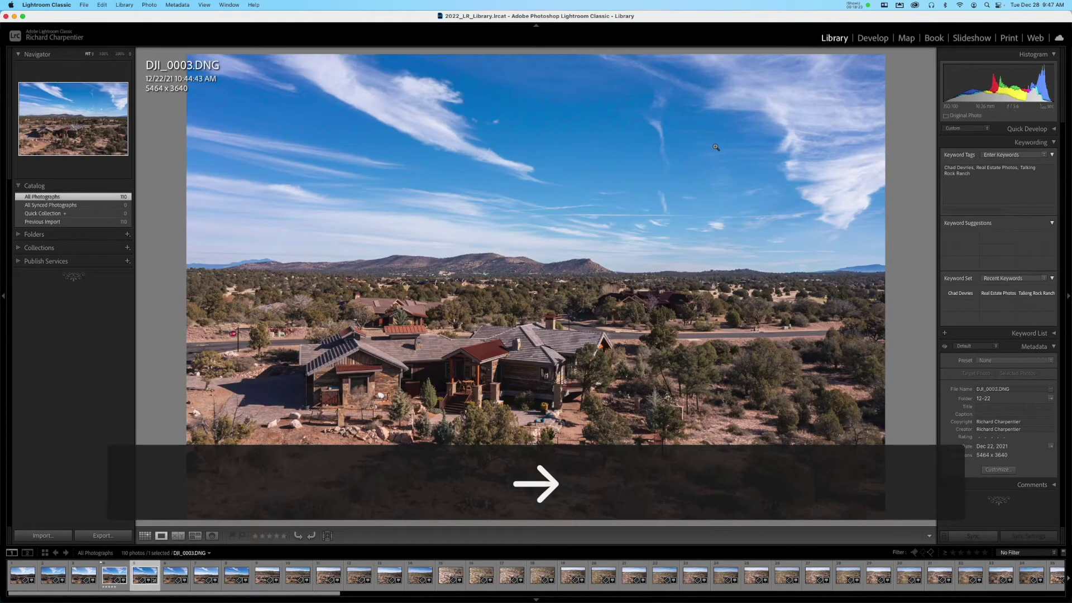
{"action": "key", "text": "g"}
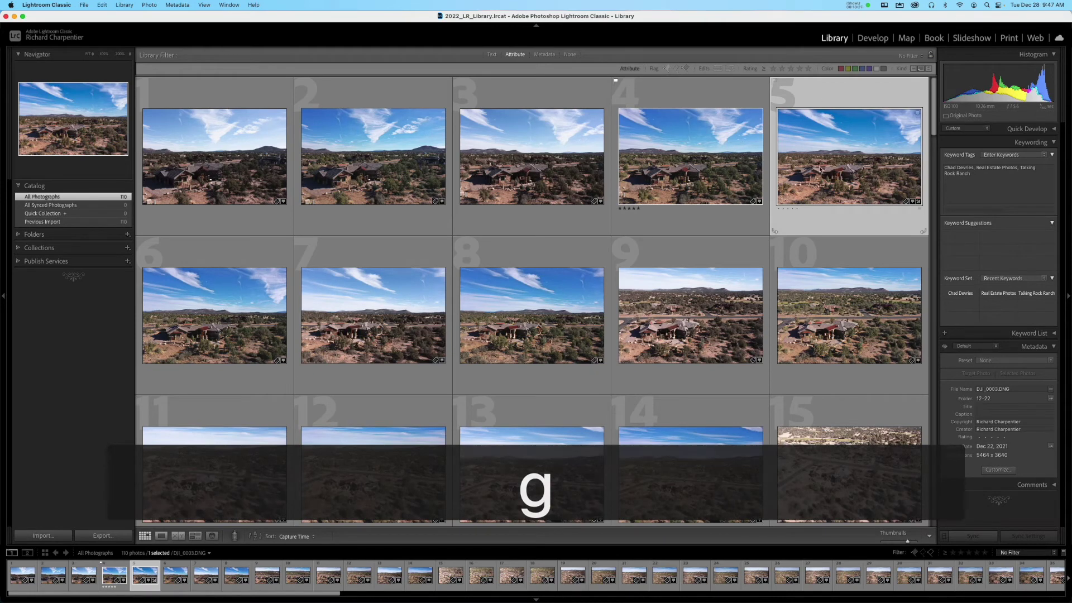
Examine the external editing options offered for DJI_0003.DNG, including Photoshop 2022 and Aurora HDR
{"action": "right_click", "coordinate": [796, 131]}
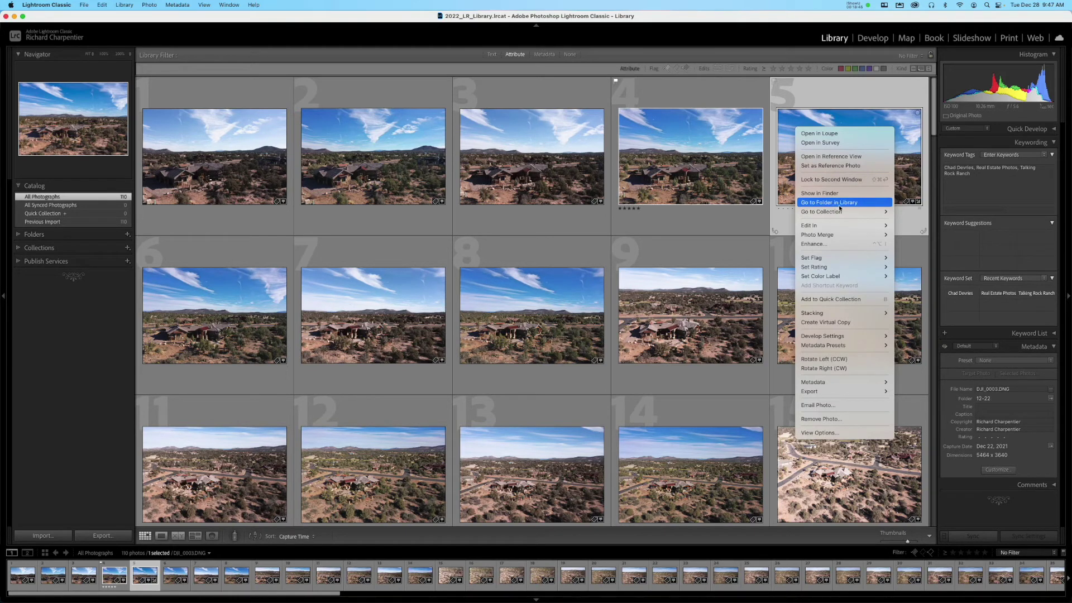
{"action": "mouse_move", "coordinate": [837, 214]}
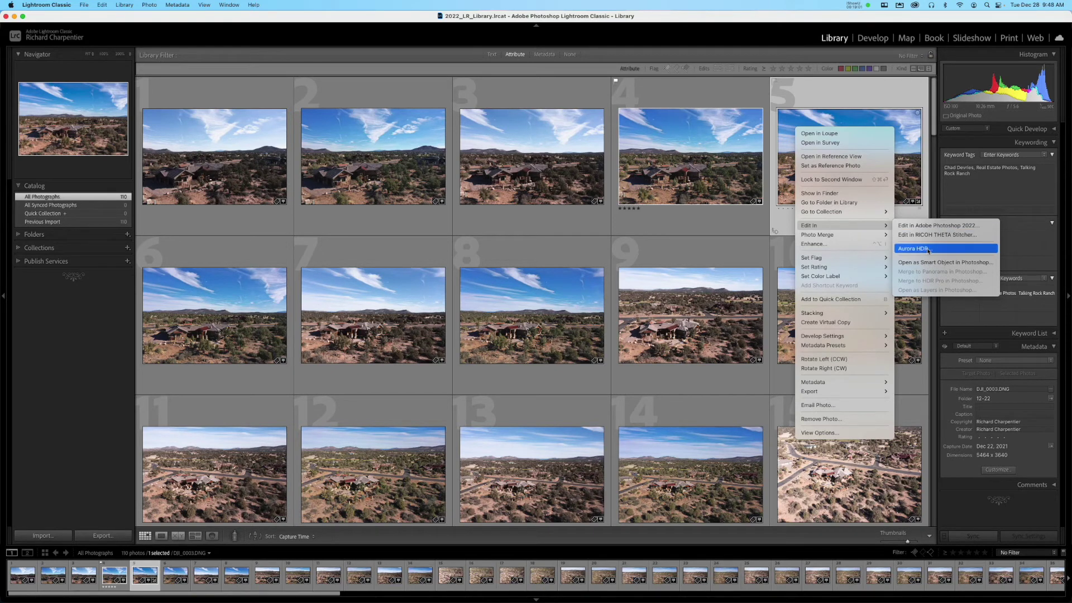
{"action": "left_click", "coordinate": [936, 251]}
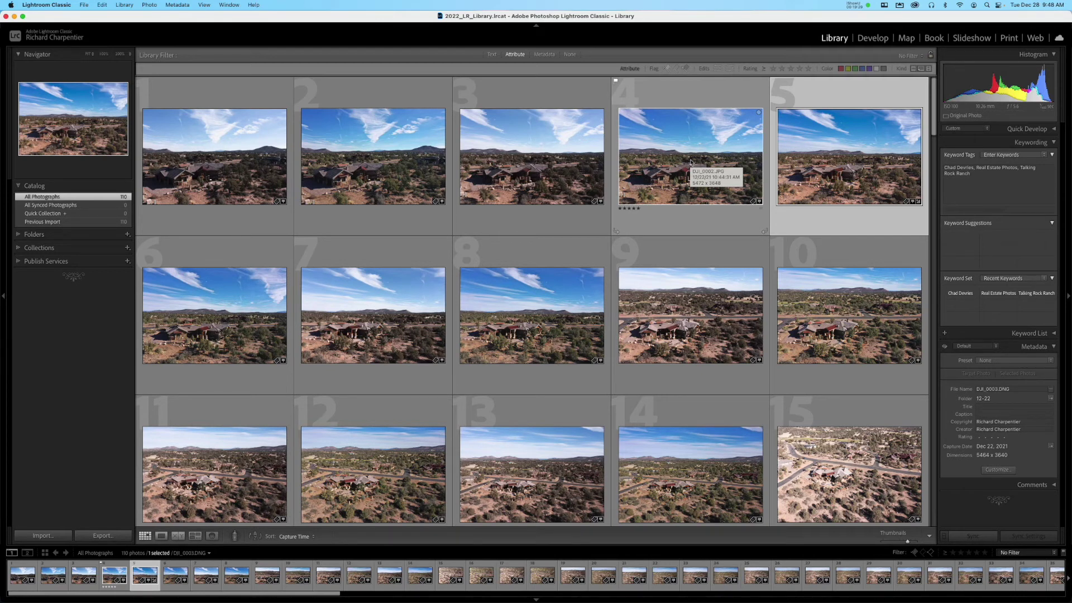
Select DJI_0001.JPG in the Library grid and open it in the Develop module
{"action": "left_click", "coordinate": [406, 164]}
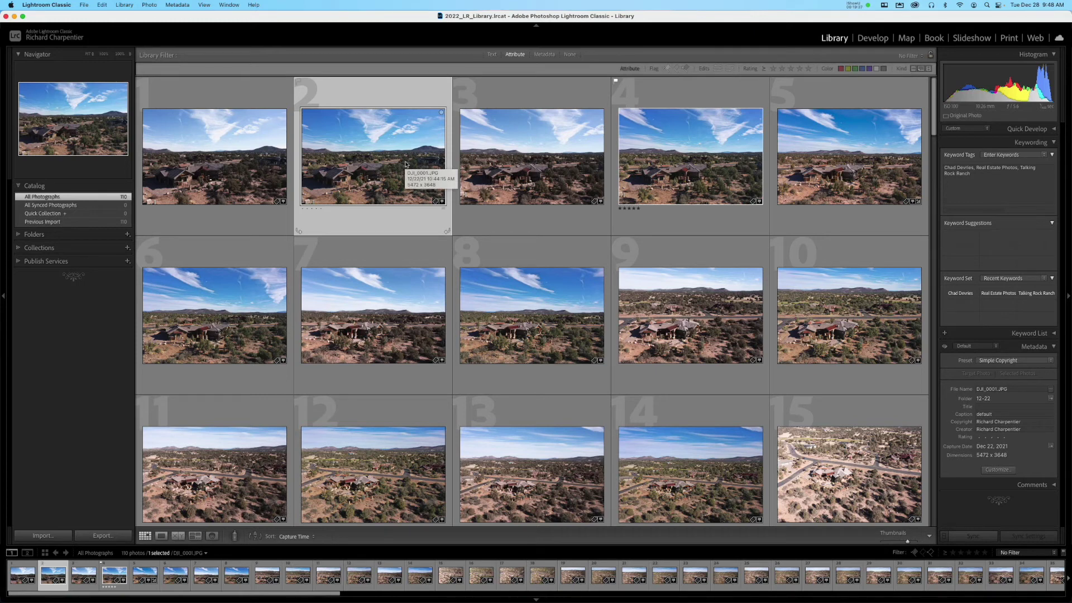
{"action": "left_click", "coordinate": [694, 38]}
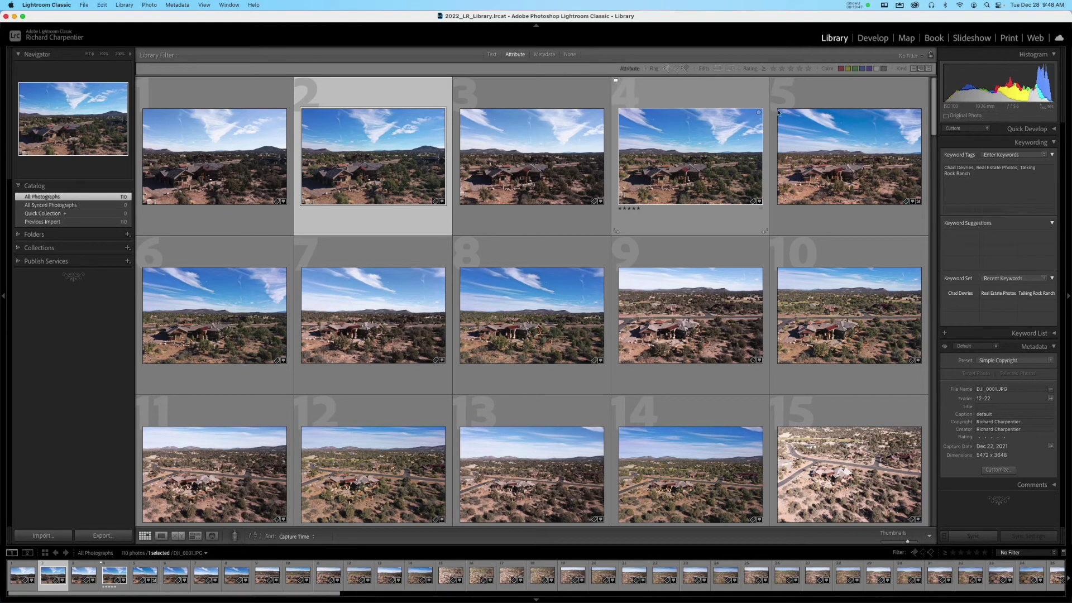
{"action": "left_click", "coordinate": [872, 37]}
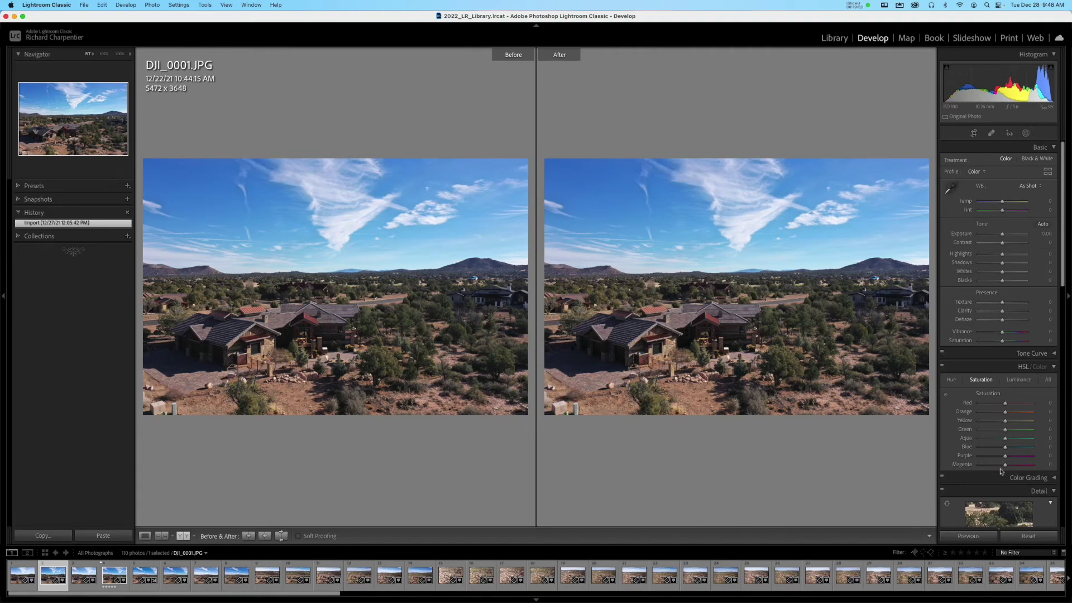
Show the photos' GPS locations in the Map module and widen the satellite view to the surrounding neighborhood
{"action": "left_click", "coordinate": [906, 38]}
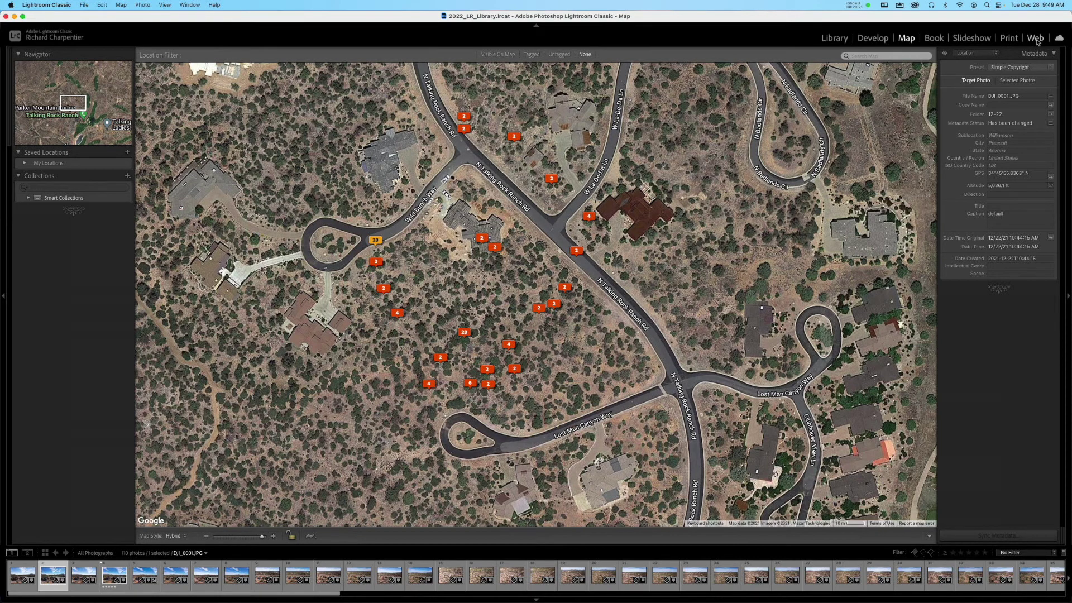
{"action": "left_click", "coordinate": [747, 43]}
{"action": "scroll", "coordinate": [526, 217], "scroll_direction": "down", "scroll_amount": 1}
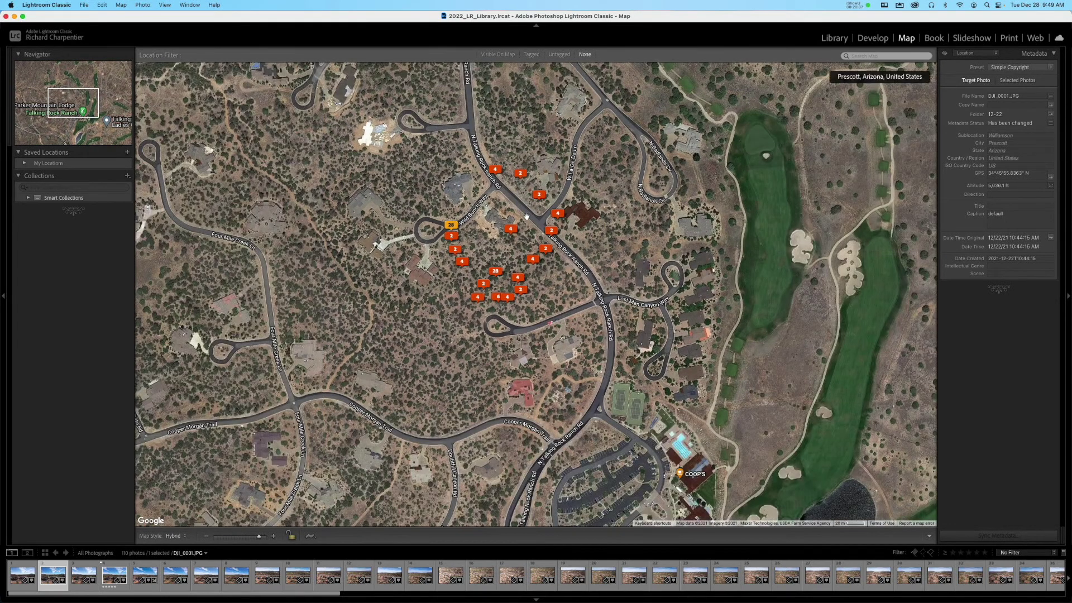